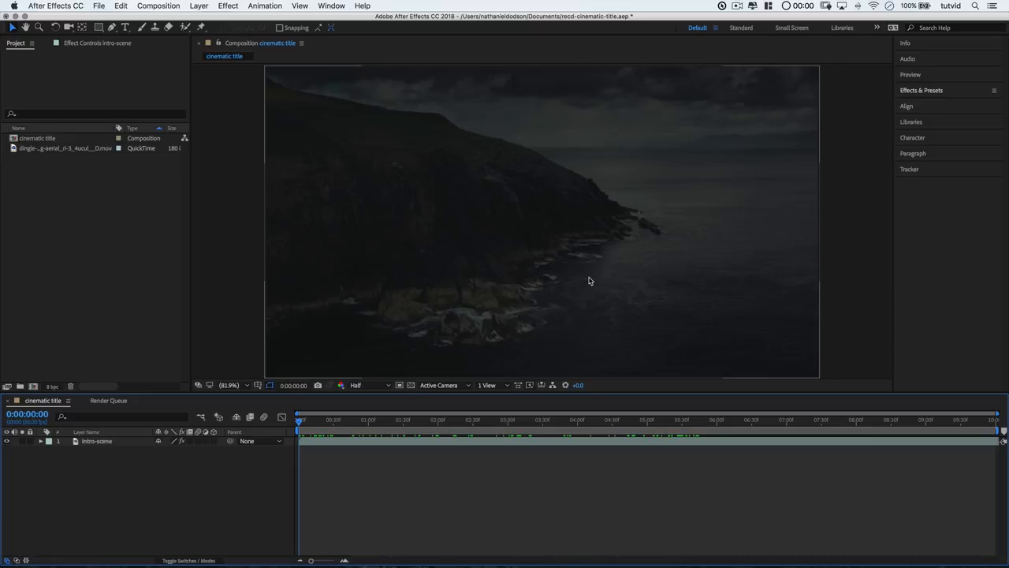
Add a text layer reading "SILHOUETTE" over the coastline footage in the cinematic title composition
{"action": "left_click", "coordinate": [124, 27]}
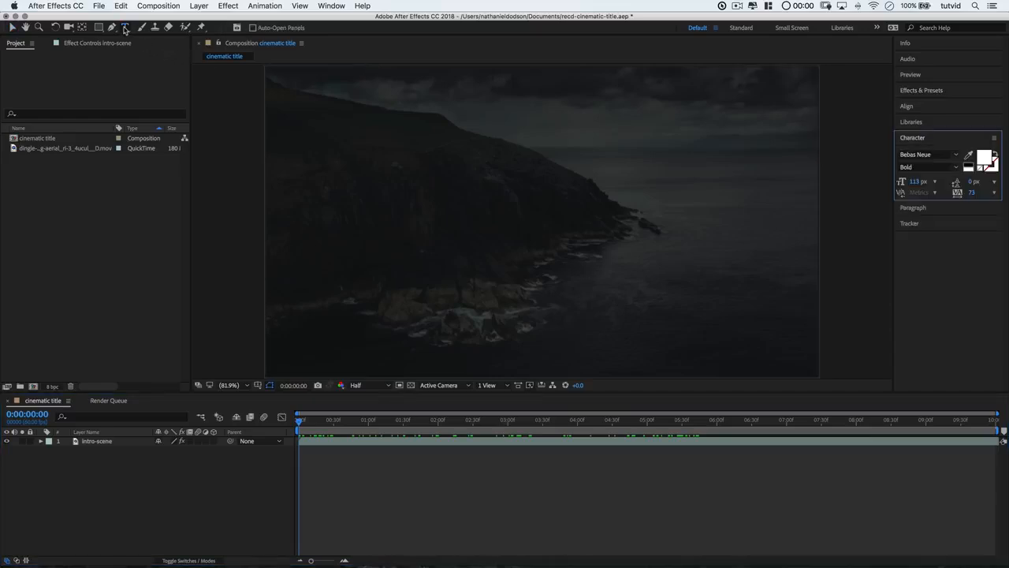
{"action": "left_click", "coordinate": [489, 217]}
{"action": "type", "text": "SI"}
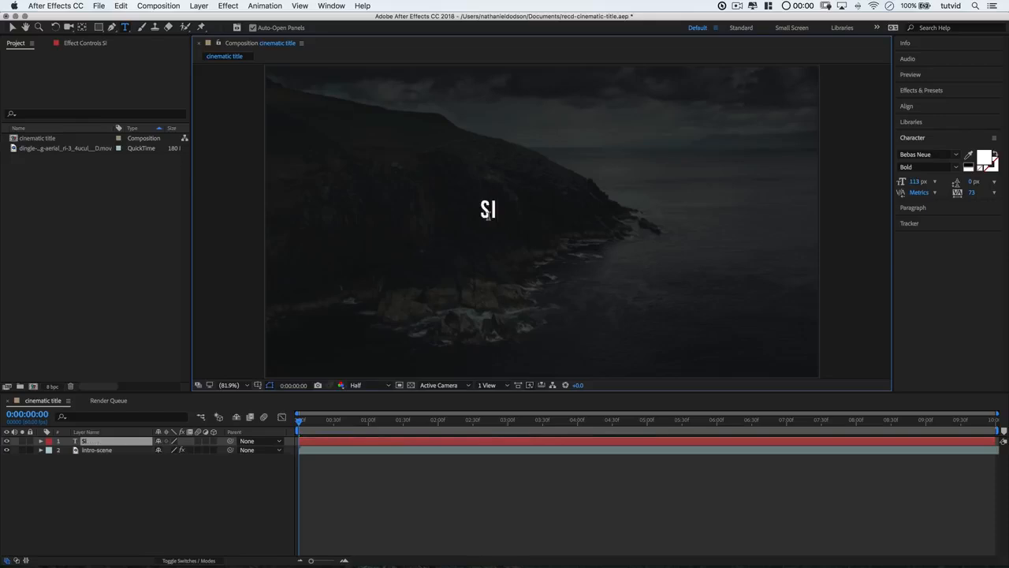
{"action": "type", "text": "LHOUETTE"}
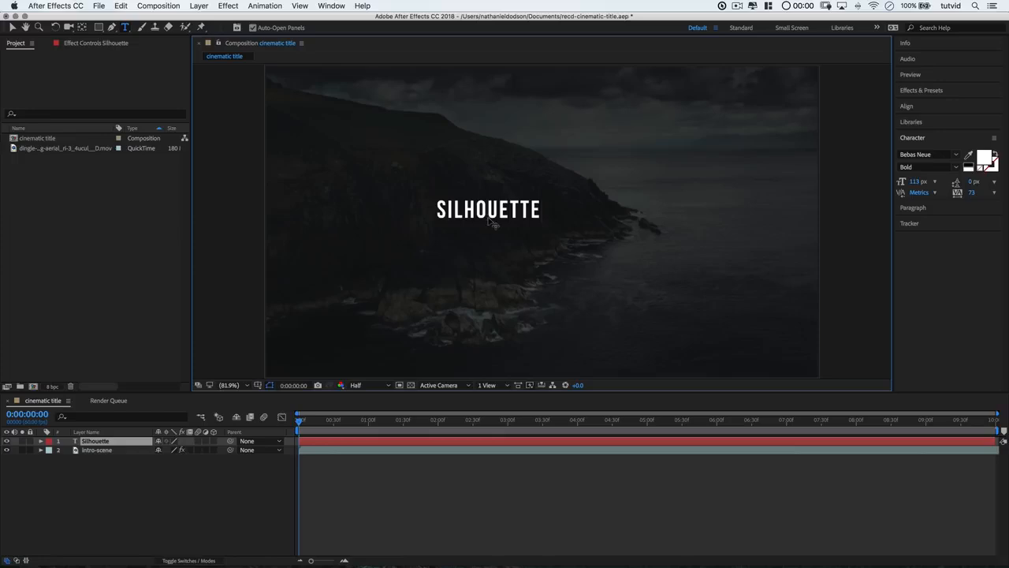
{"action": "key", "text": "super+Return"}
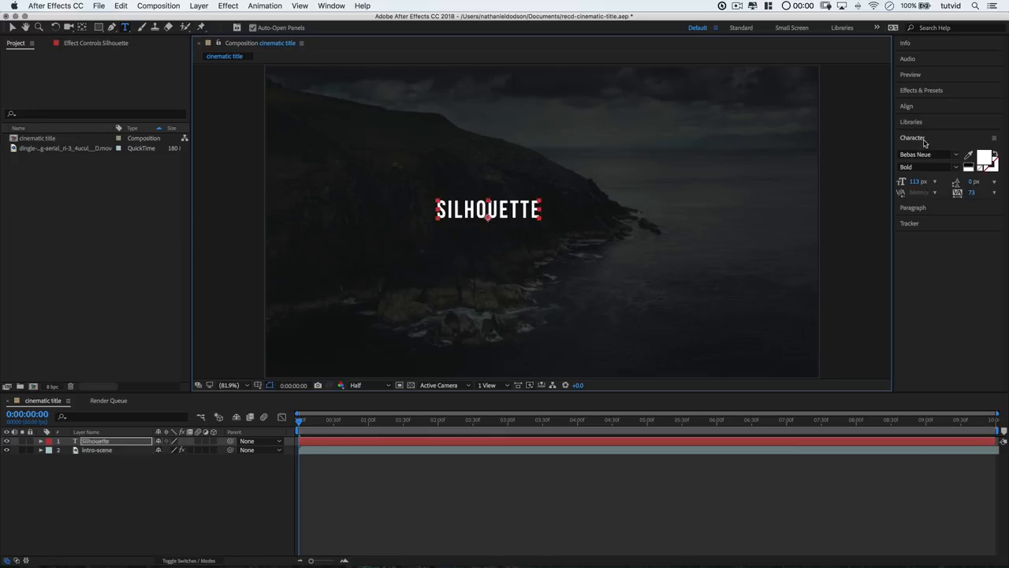
Set the title's font to Futura PT Book with a size of 250 px
{"action": "left_click", "coordinate": [950, 158]}
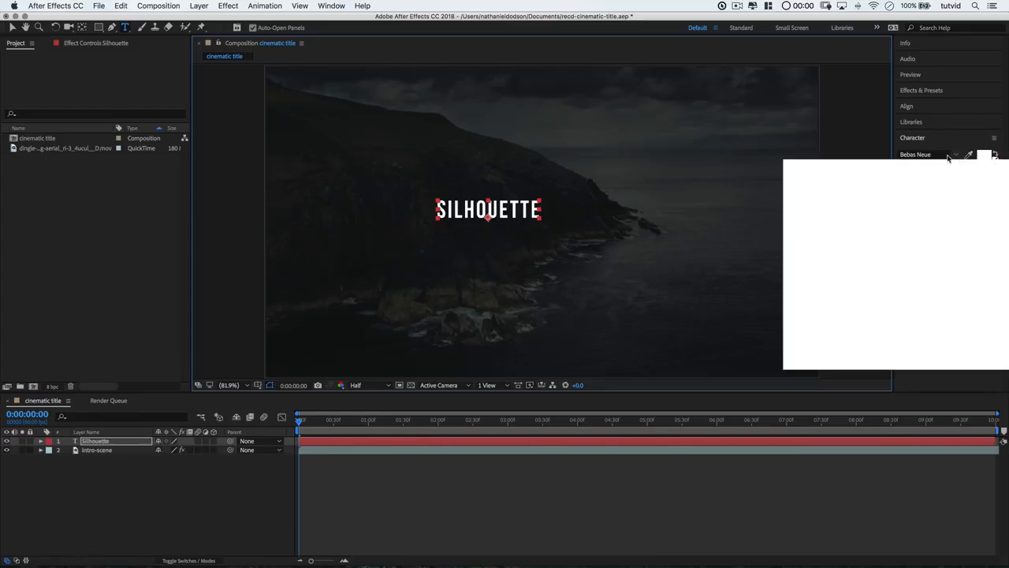
{"action": "type", "text": "Futura"}
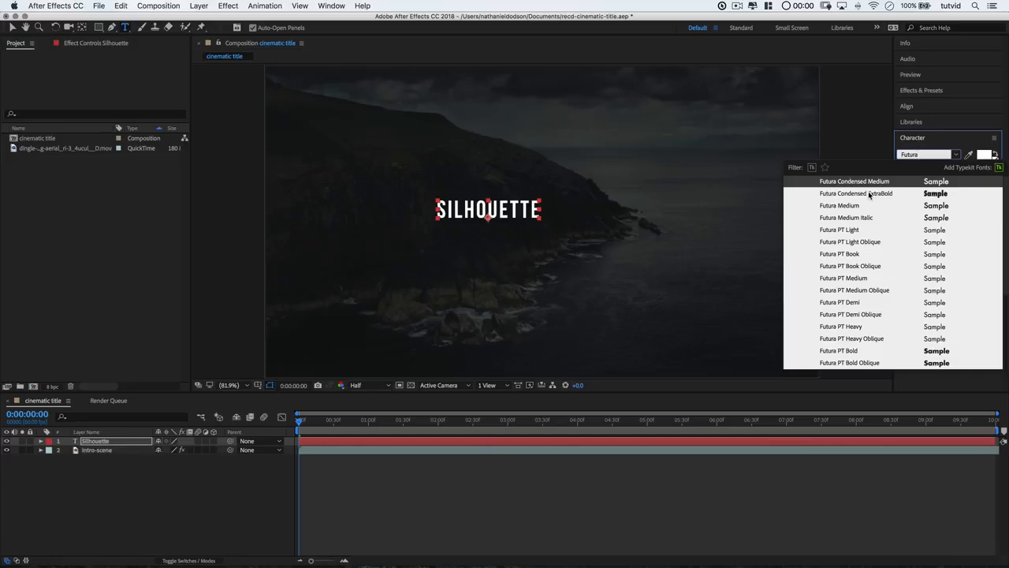
{"action": "left_click", "coordinate": [850, 255]}
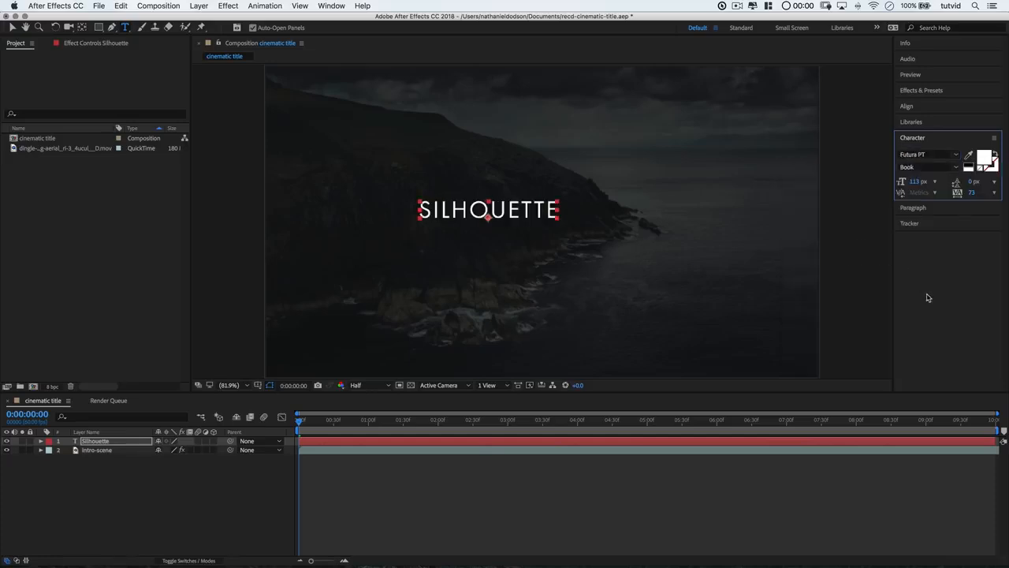
{"action": "left_click", "coordinate": [918, 182]}
{"action": "type", "text": "250"}
{"action": "key", "text": "Return"}
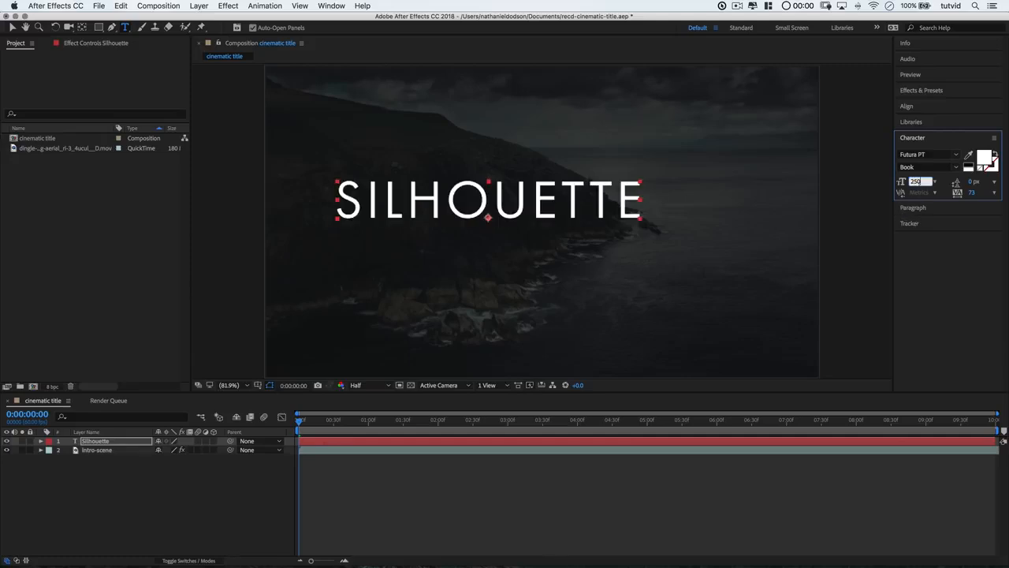
{"action": "left_click", "coordinate": [915, 140]}
{"action": "left_click", "coordinate": [966, 184]}
{"action": "type", "text": "400"}
{"action": "key", "text": "Tab"}
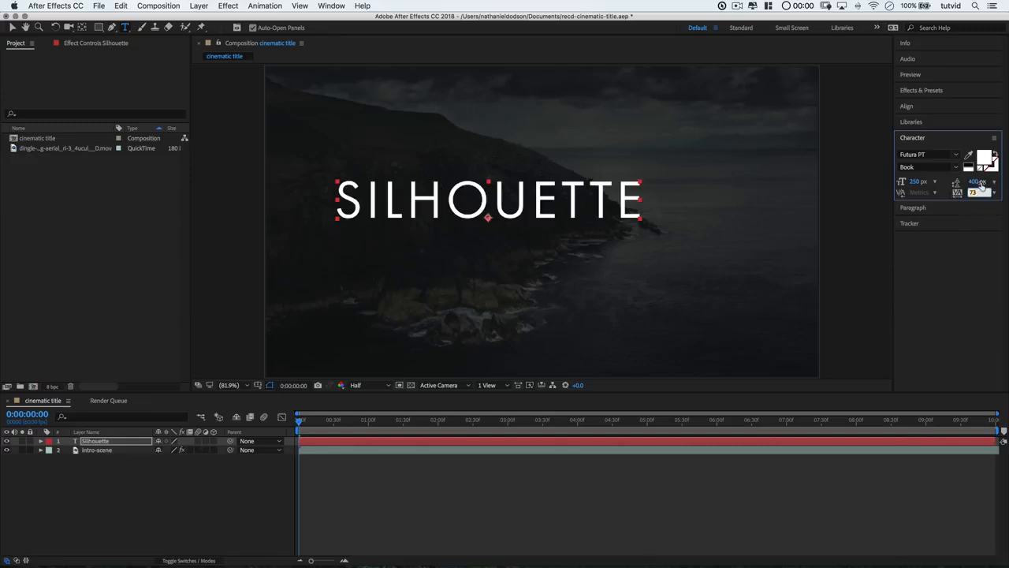
{"action": "left_click", "coordinate": [951, 264]}
{"action": "key", "text": "super+z"}
Set the title's tracking to 400 and its font style to Light
{"action": "left_click", "coordinate": [976, 193]}
{"action": "type", "text": "400"}
{"action": "key", "text": "Return"}
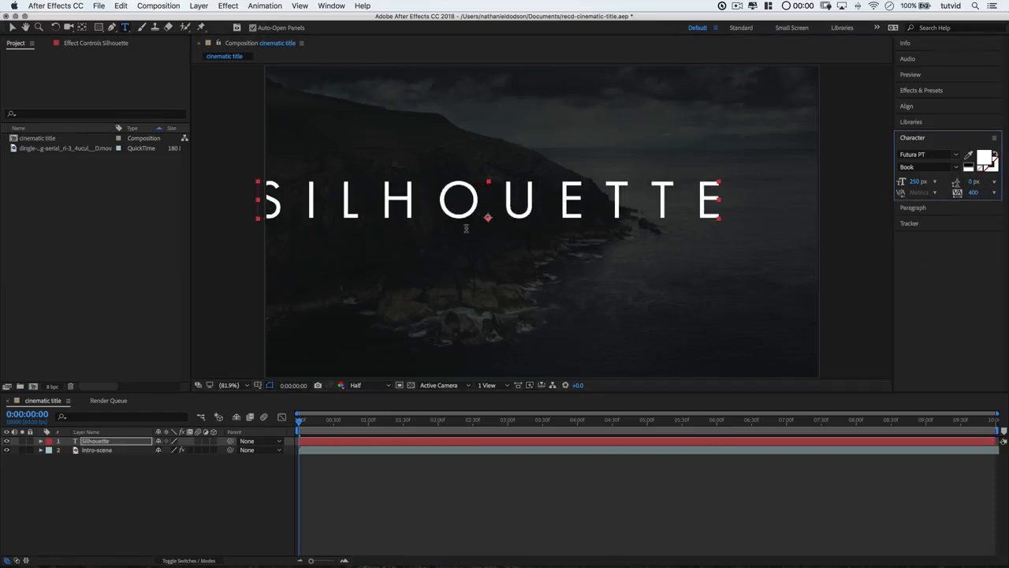
{"action": "left_click", "coordinate": [957, 167]}
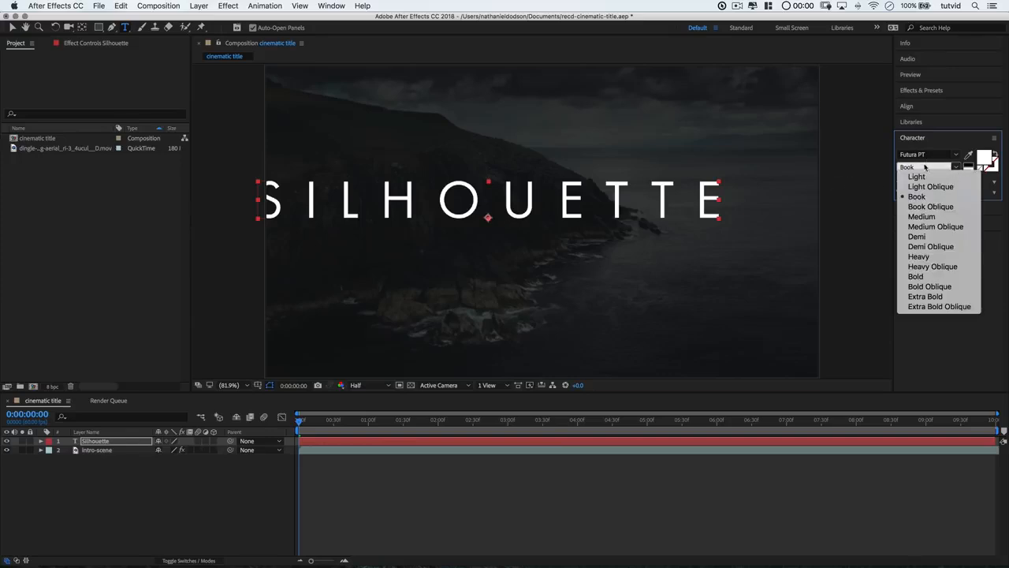
{"action": "left_click", "coordinate": [927, 174]}
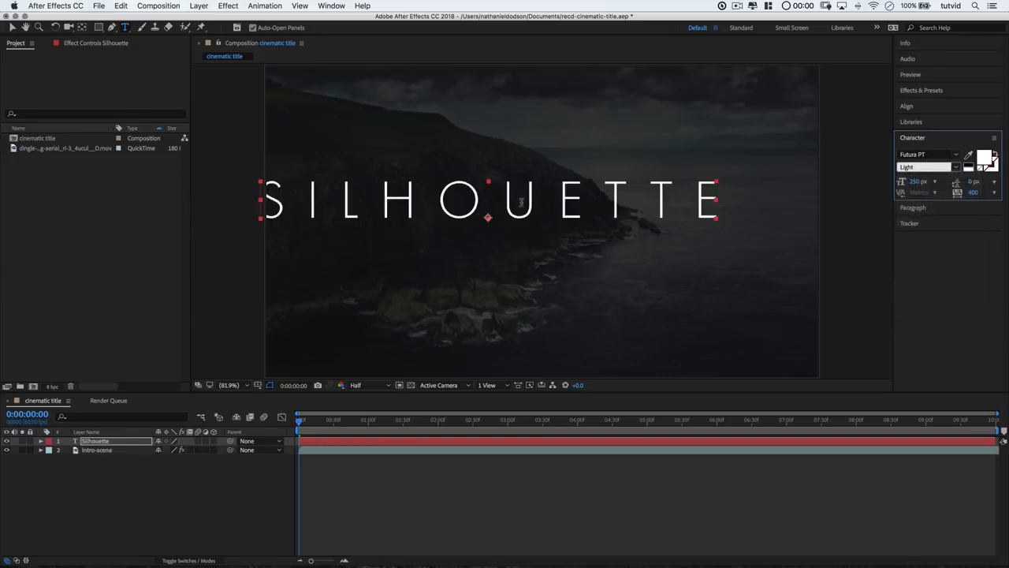
{"action": "left_click", "coordinate": [995, 138]}
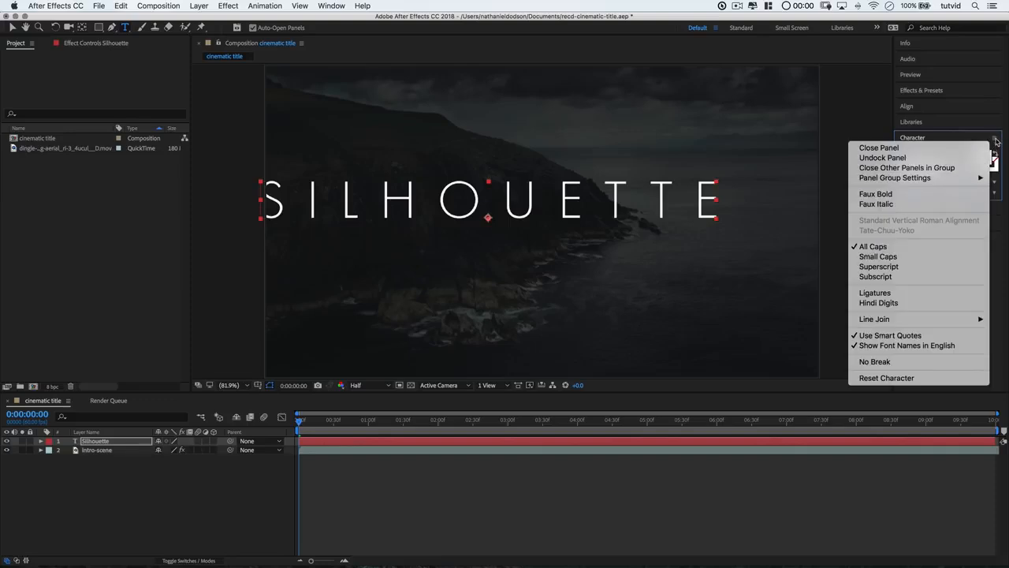
{"action": "left_click", "coordinate": [964, 137]}
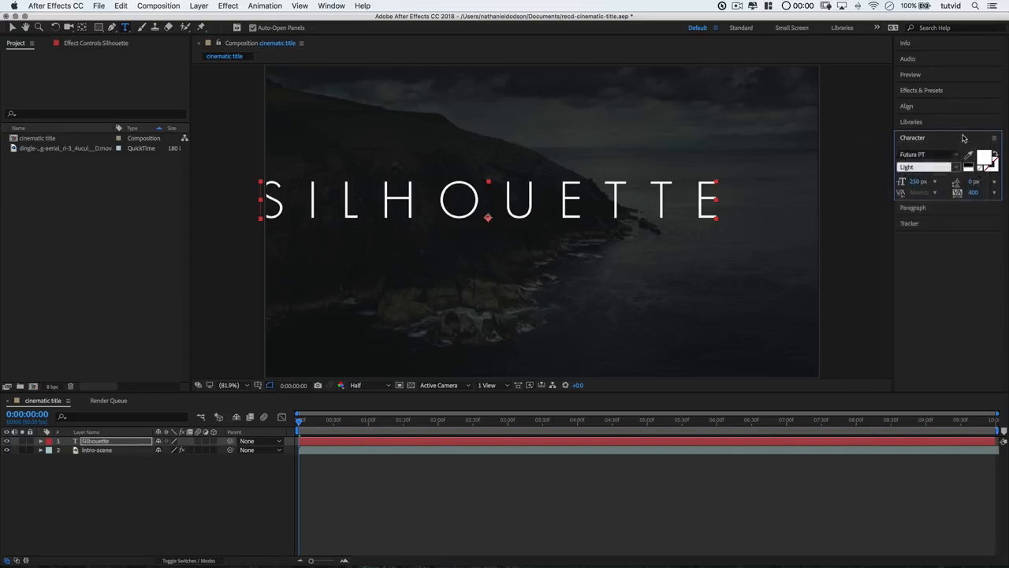
Center the title layer horizontally and vertically in the composition
{"action": "left_click", "coordinate": [915, 208]}
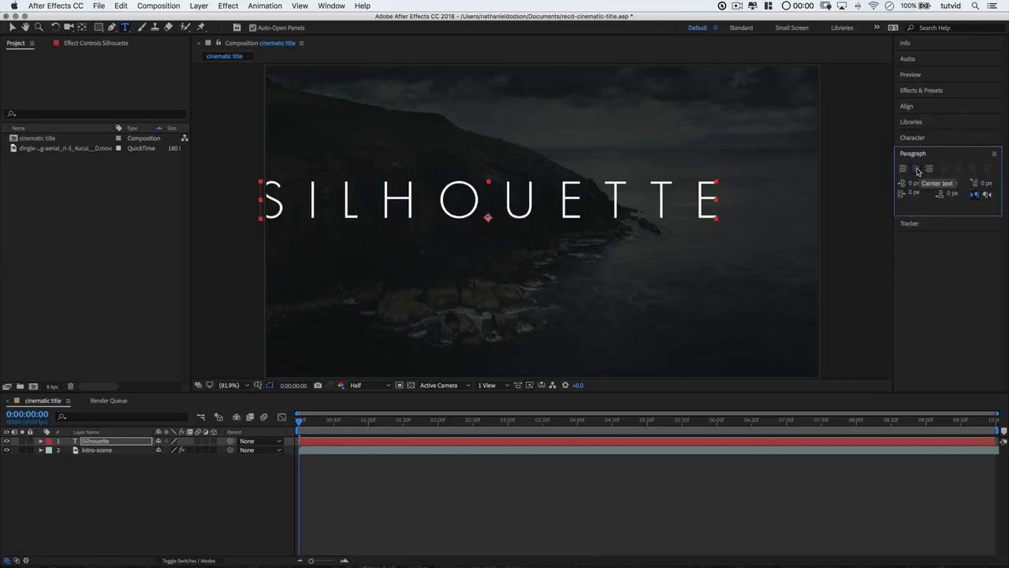
{"action": "left_click", "coordinate": [915, 107]}
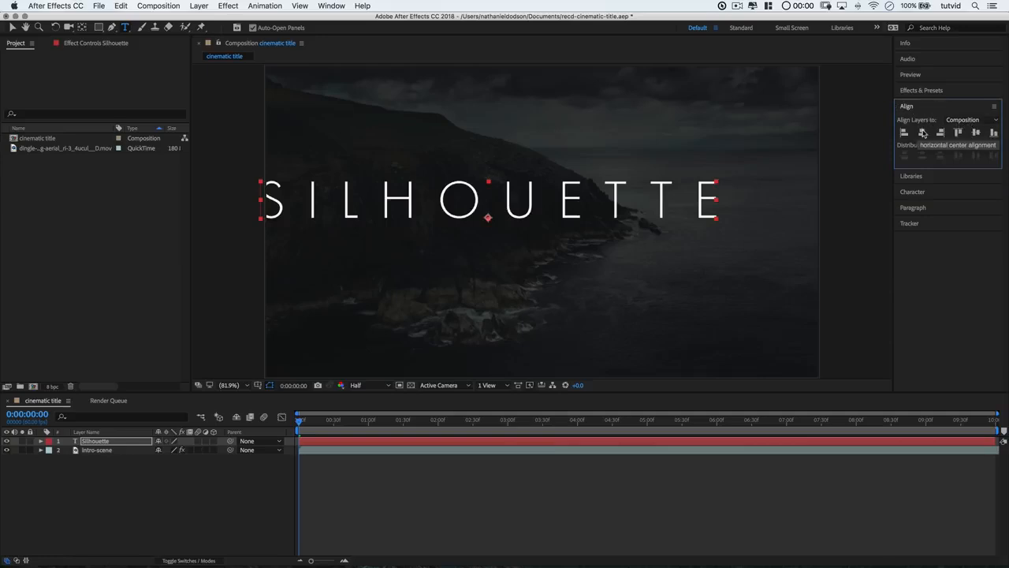
{"action": "left_click", "coordinate": [922, 132]}
{"action": "left_click", "coordinate": [975, 132]}
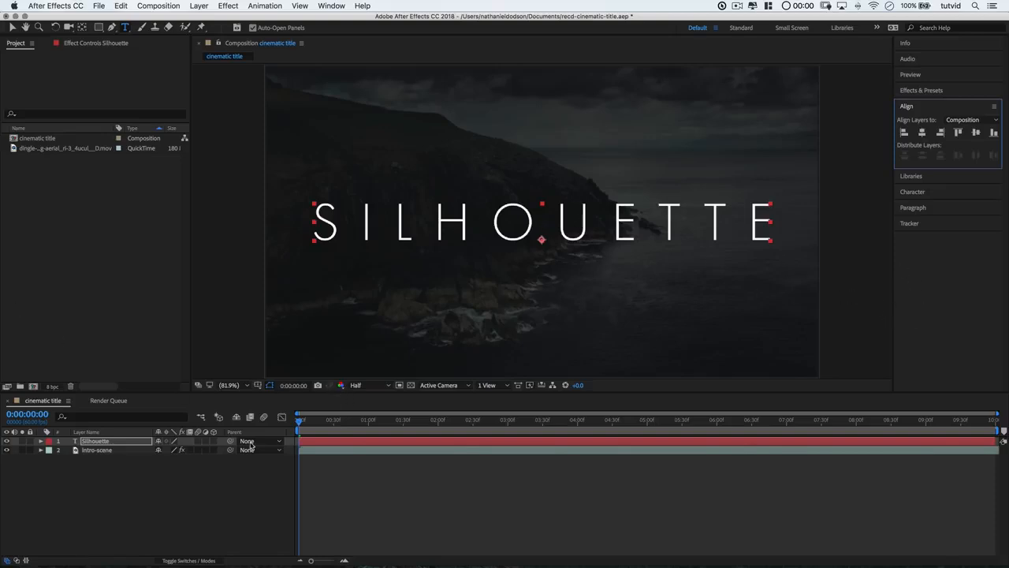
Reveal the Silhouette layer's opacity and set it to 75%
{"action": "key", "text": "t"}
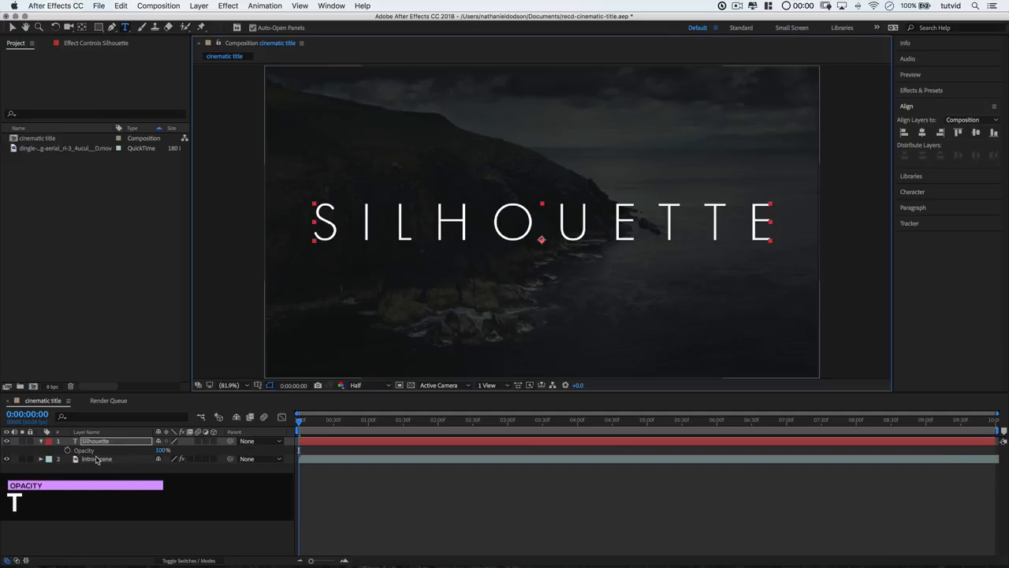
{"action": "left_click", "coordinate": [161, 450]}
{"action": "type", "text": "75"}
{"action": "key", "text": "Return"}
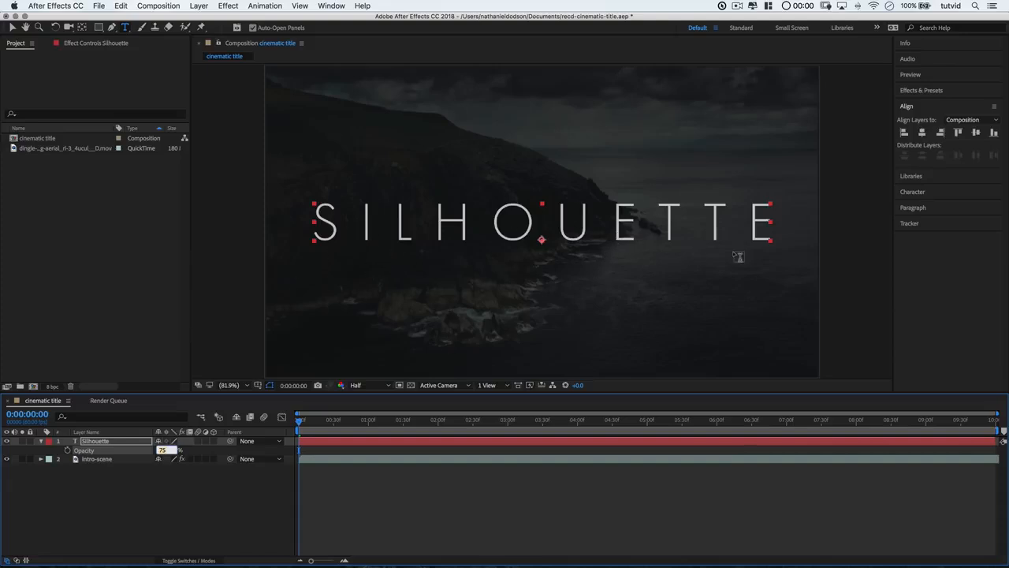
Duplicate the Silhouette text layer and collapse the original layer's properties
{"action": "left_click", "coordinate": [112, 442]}
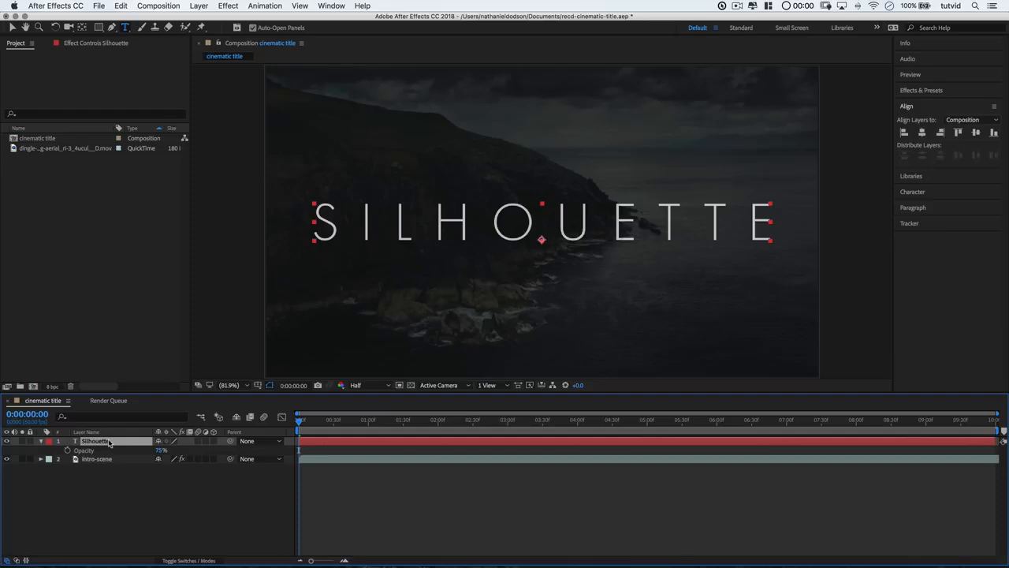
{"action": "key", "text": "ctrl+d"}
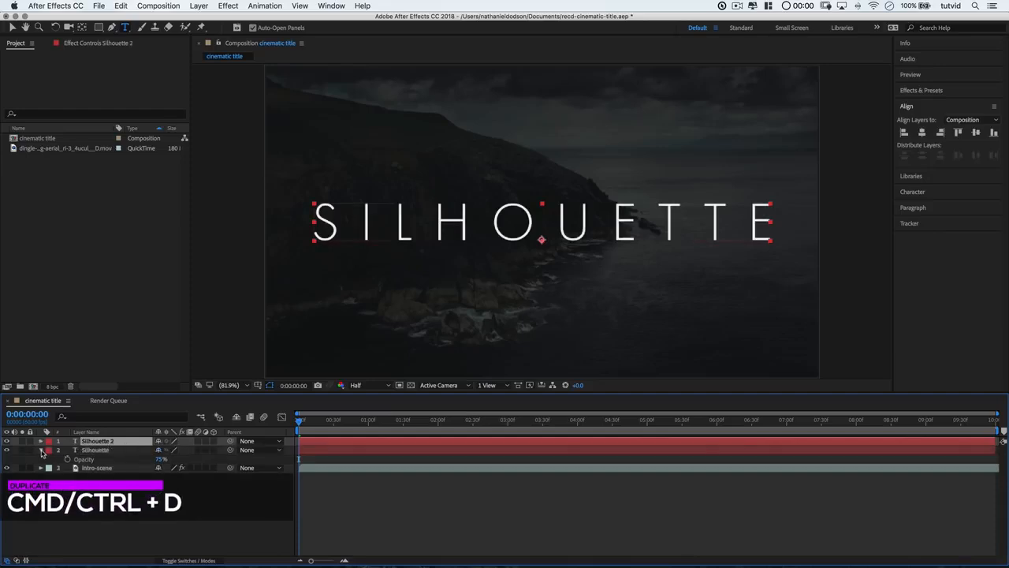
{"action": "left_click", "coordinate": [40, 449]}
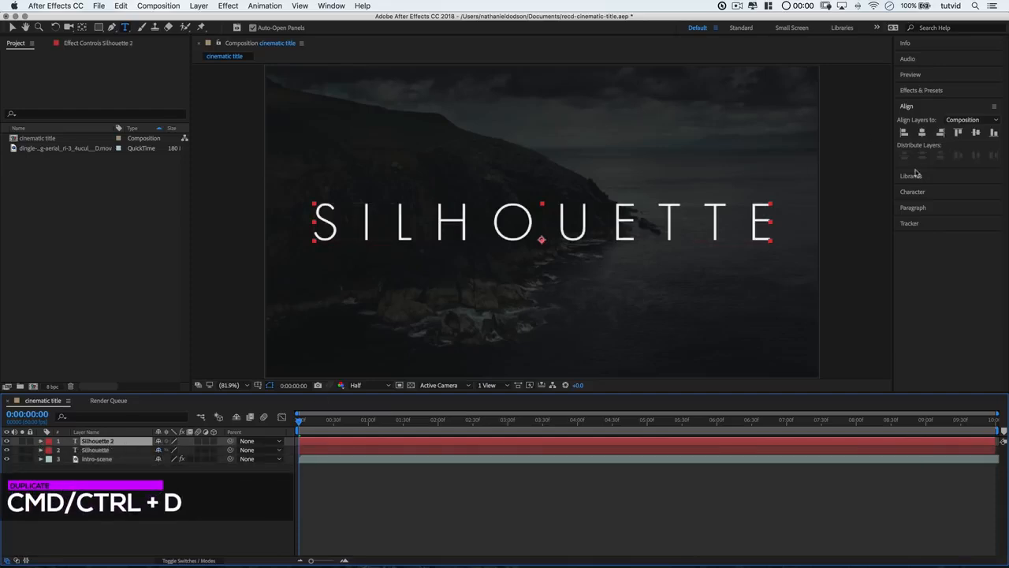
Set the duplicated text layer's font size to 75 px and its tracking to 0
{"action": "left_click", "coordinate": [913, 192]}
{"action": "left_click", "coordinate": [917, 181]}
{"action": "type", "text": "75"}
{"action": "key", "text": "Tab"}
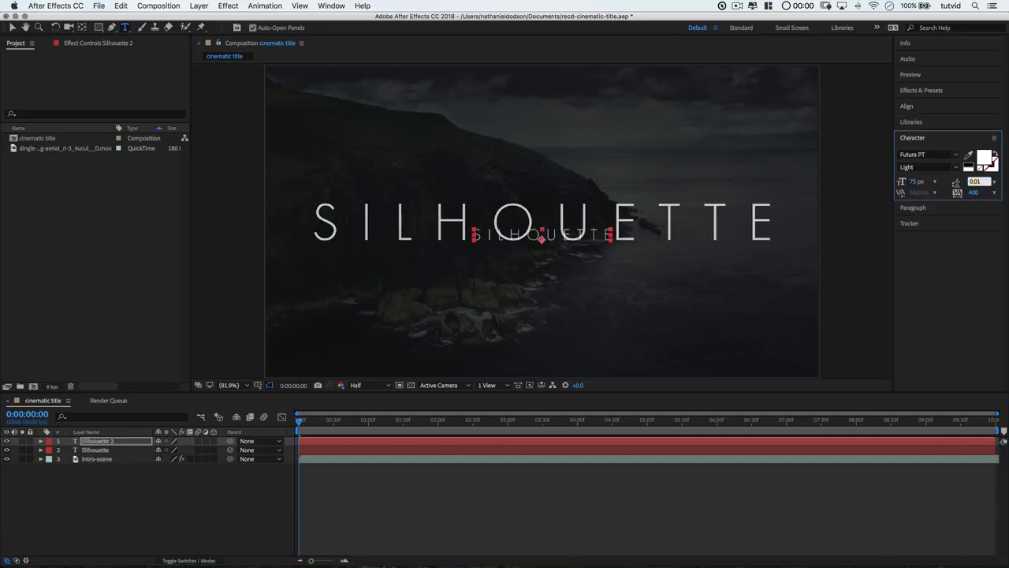
{"action": "left_click", "coordinate": [975, 192]}
{"action": "type", "text": "400"}
{"action": "key", "text": "Escape"}
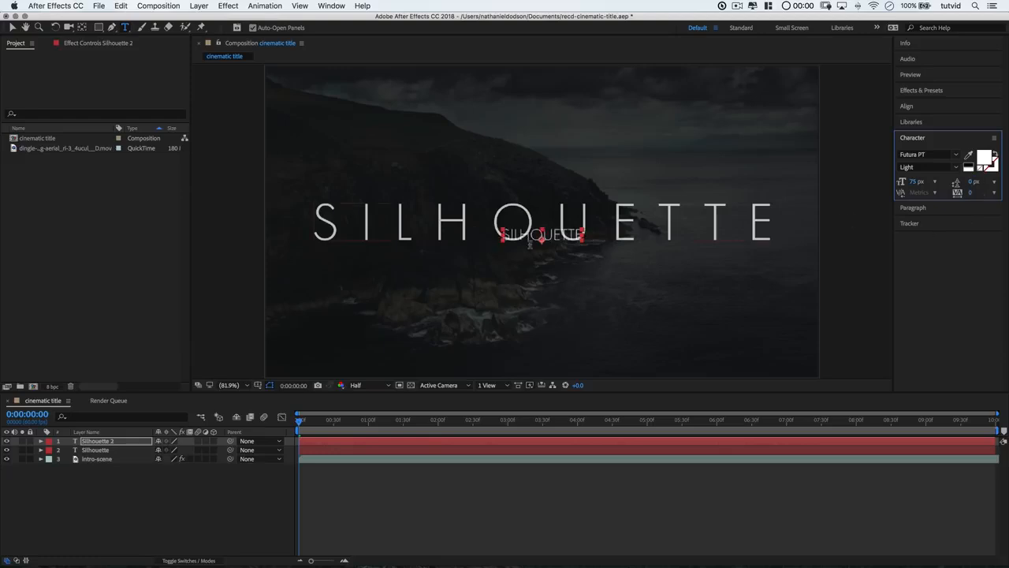
Move the small duplicate text just below the main title and replace its wording with "TUTVID CINEMA"
{"action": "left_click", "coordinate": [14, 30]}
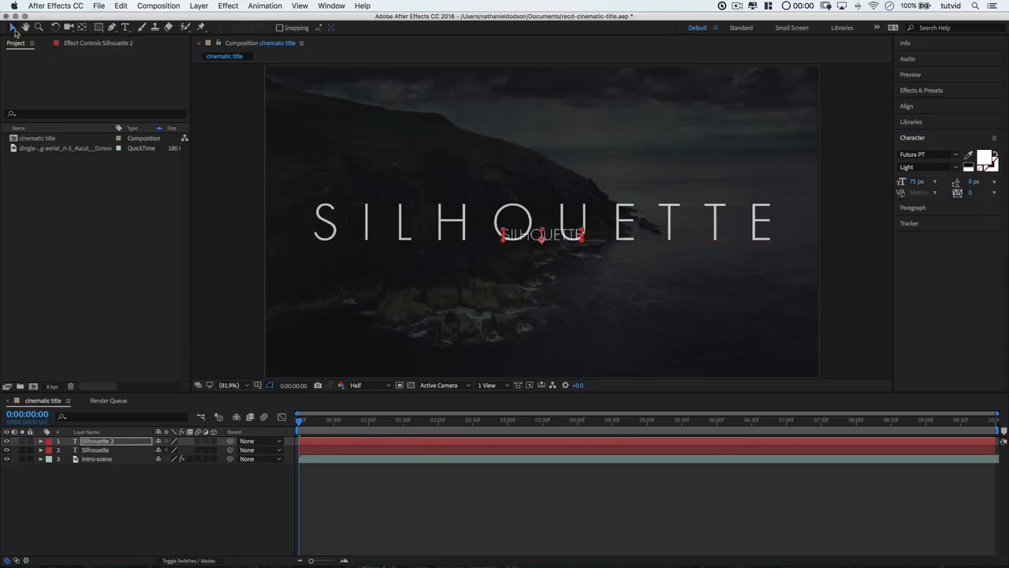
{"action": "left_click_drag", "start_coordinate": [560, 237], "coordinate": [555, 266]}
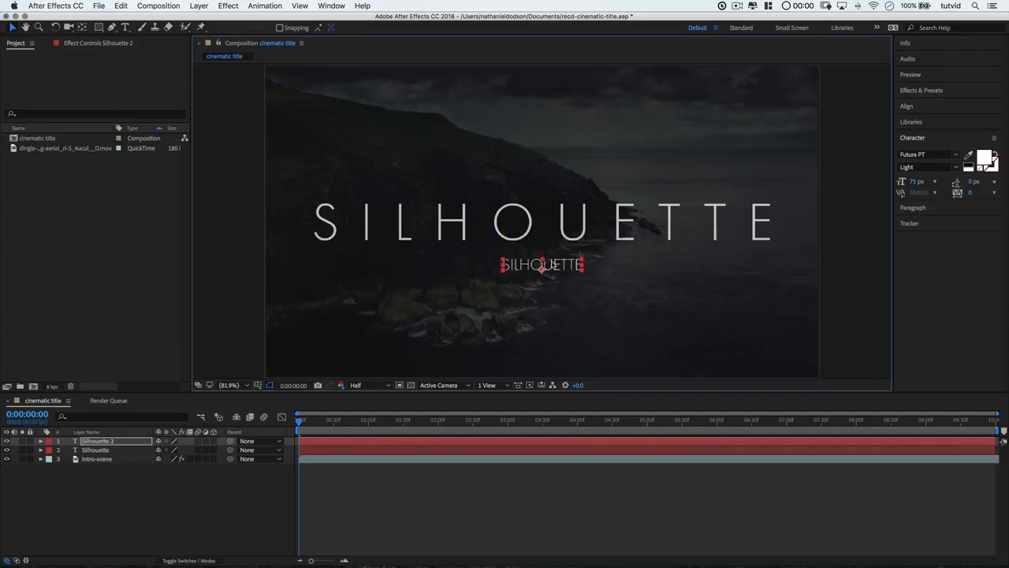
{"action": "double_click", "coordinate": [555, 265]}
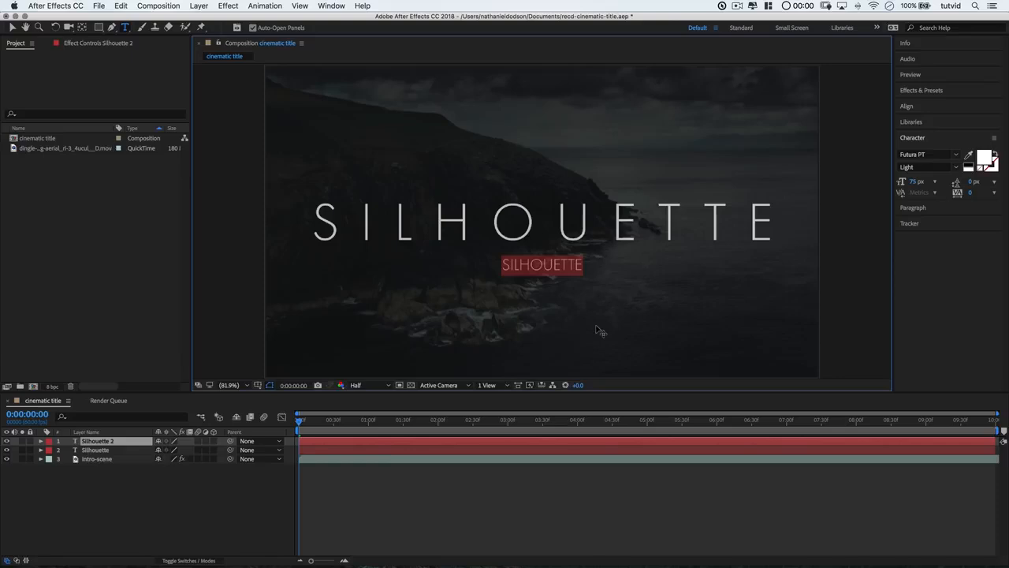
{"action": "type", "text": "TUTVID CINEMA"}
{"action": "key", "text": "Escape"}
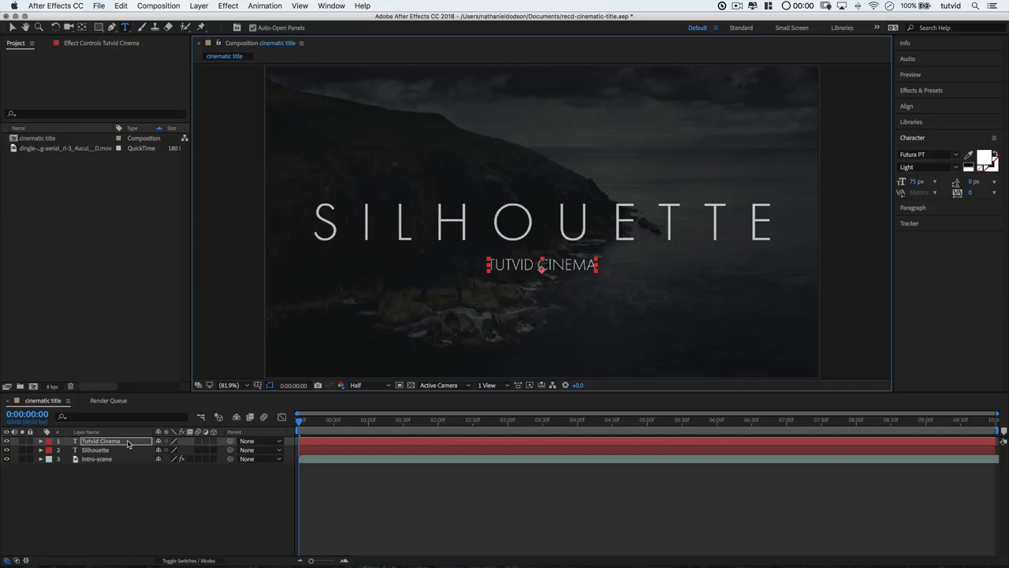
Set the Tutvid Cinema layer's opacity to 55%, then deselect the layer and collapse its properties
{"action": "key", "text": "t"}
{"action": "left_click", "coordinate": [162, 450]}
{"action": "key", "text": "Return"}
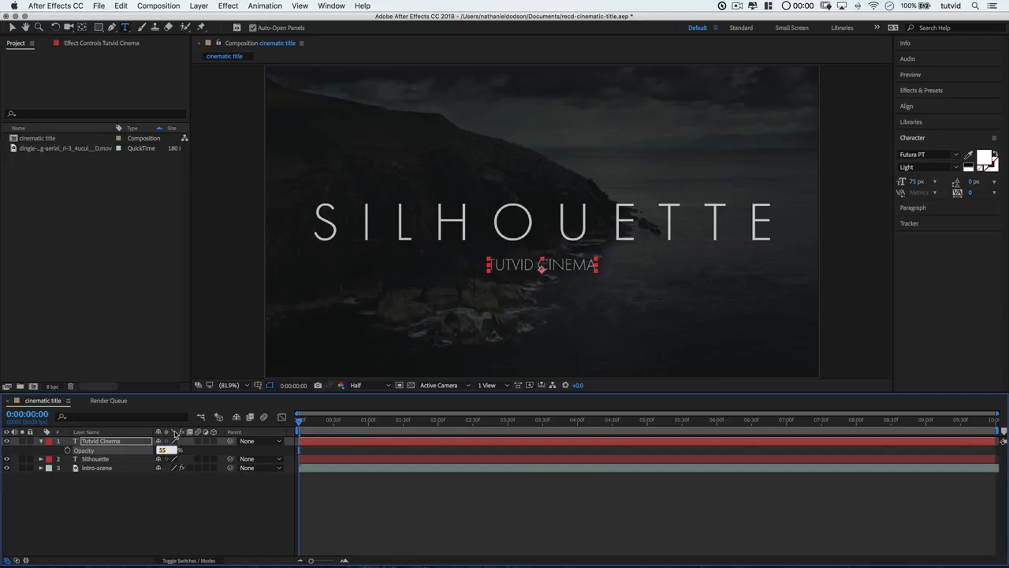
{"action": "left_click", "coordinate": [12, 27]}
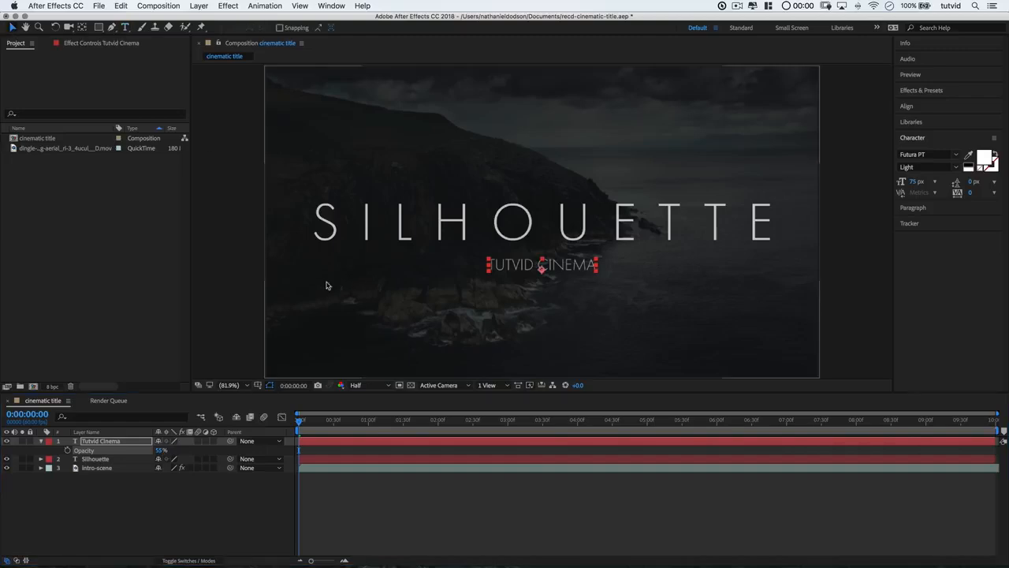
{"action": "left_click", "coordinate": [234, 273]}
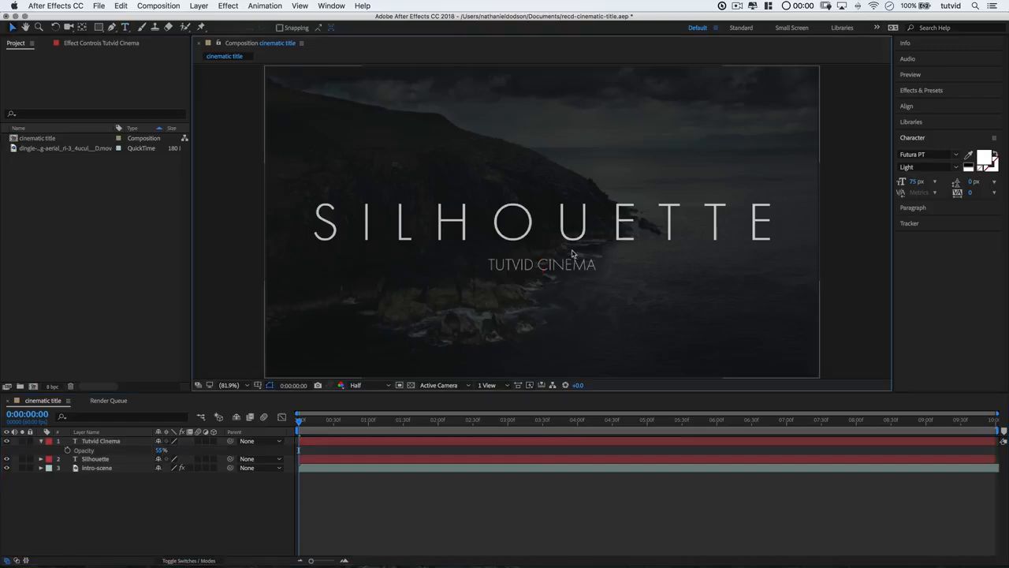
{"action": "left_click", "coordinate": [41, 441]}
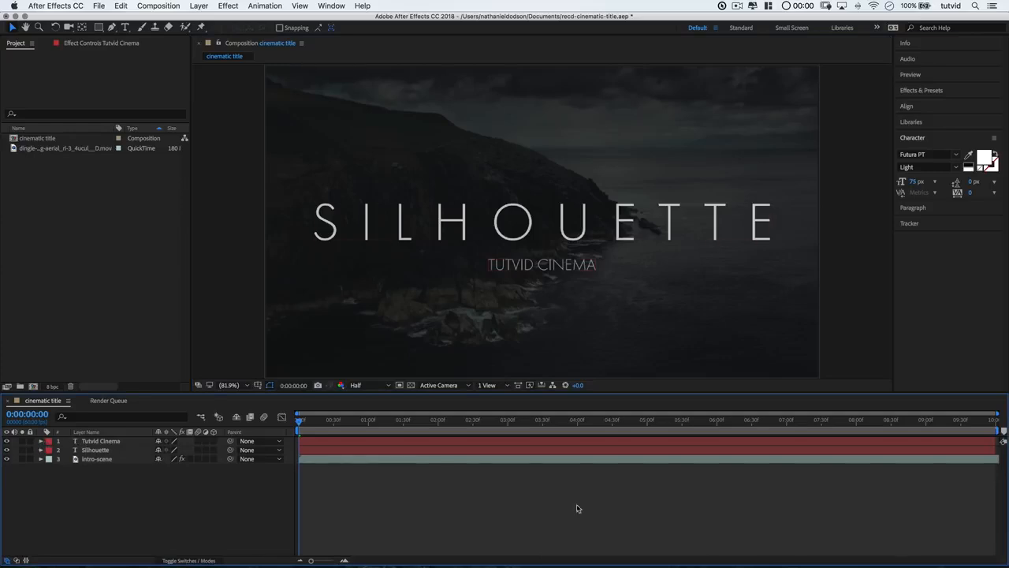
Start a new two-node camera for the composition using the 35mm preset
{"action": "right_click", "coordinate": [107, 490]}
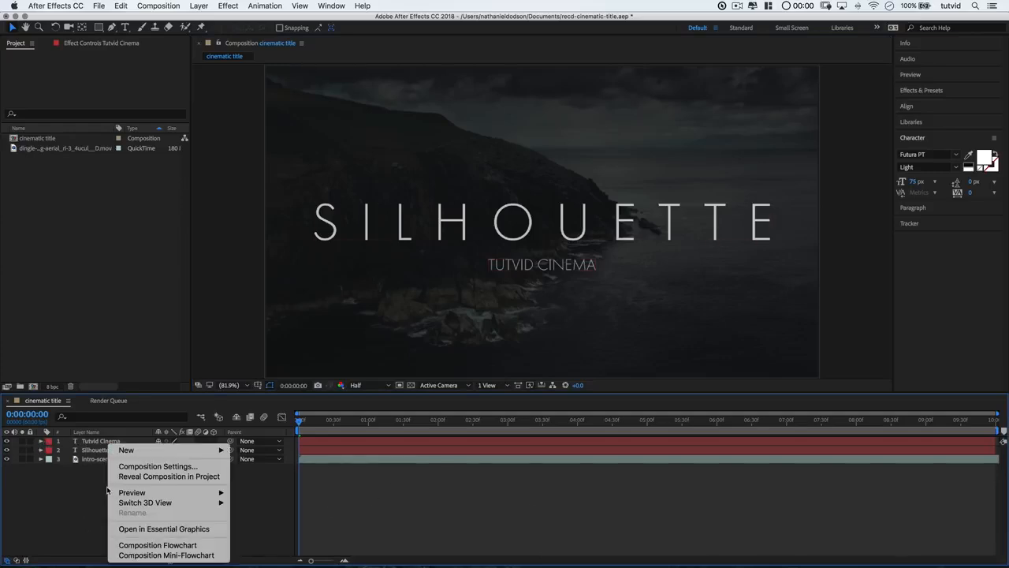
{"action": "mouse_move", "coordinate": [151, 452]}
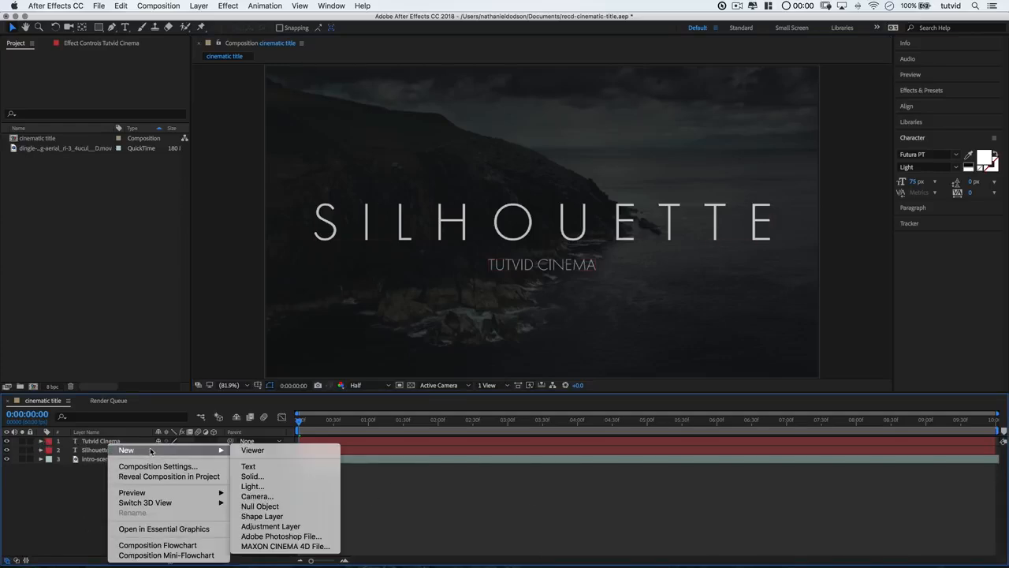
{"action": "left_click", "coordinate": [254, 496]}
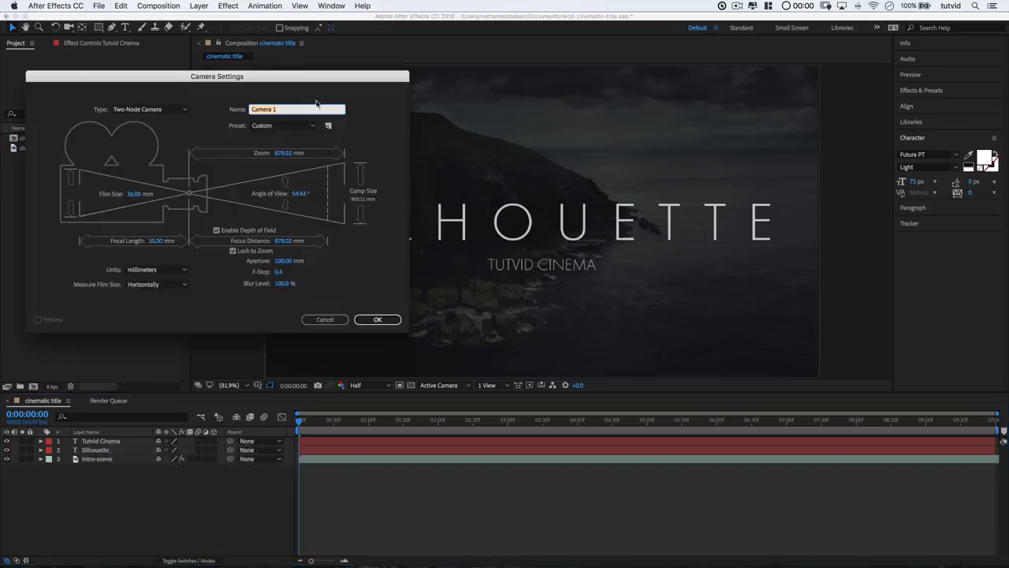
{"action": "left_click_drag", "start_coordinate": [302, 82], "coordinate": [336, 115]}
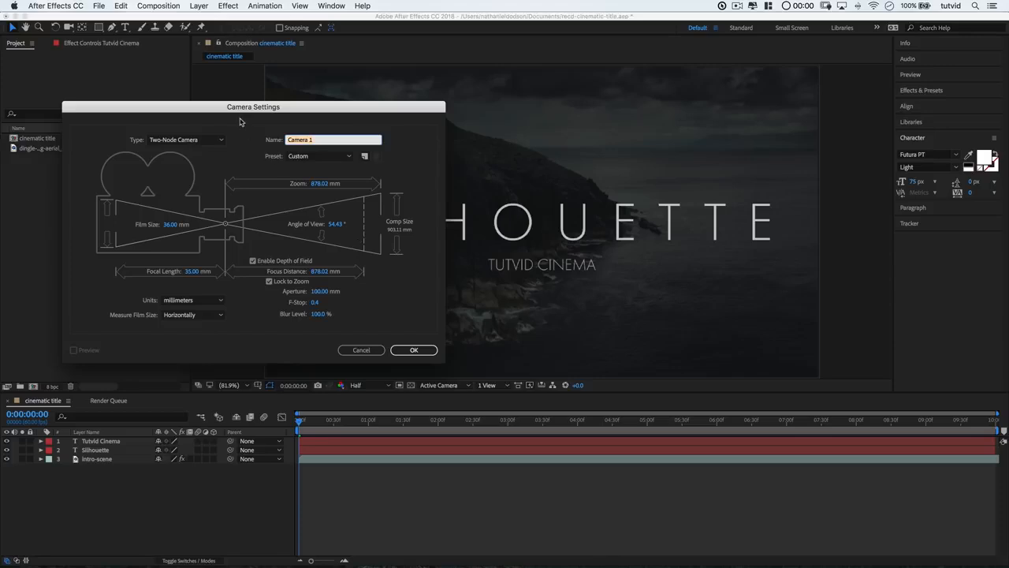
{"action": "left_click", "coordinate": [345, 156]}
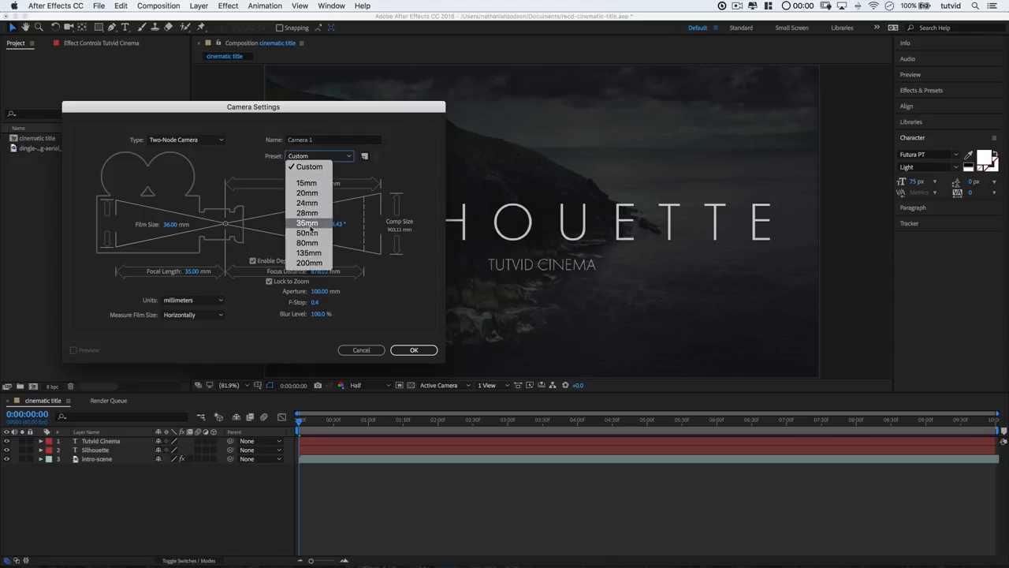
{"action": "left_click", "coordinate": [312, 229]}
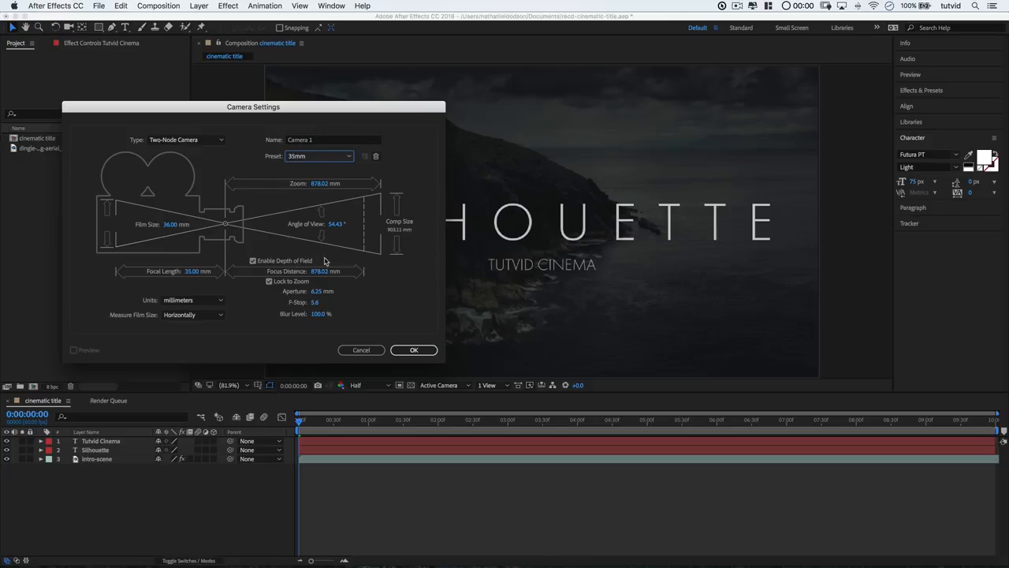
Set the new camera's aperture to 100 mm and its F-Stop to 0.4, then create the camera
{"action": "left_click", "coordinate": [317, 291]}
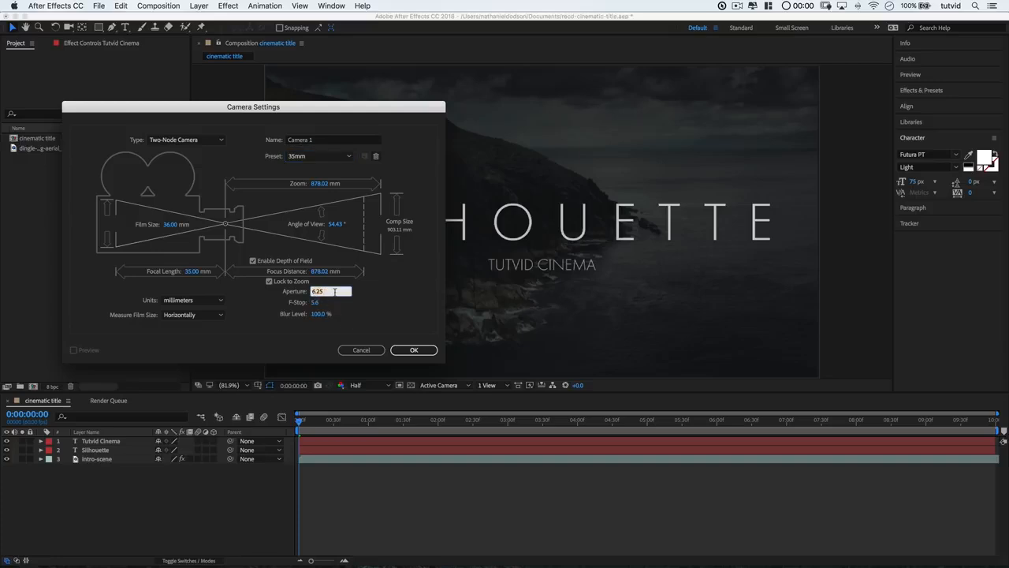
{"action": "type", "text": "100"}
{"action": "key", "text": "Tab"}
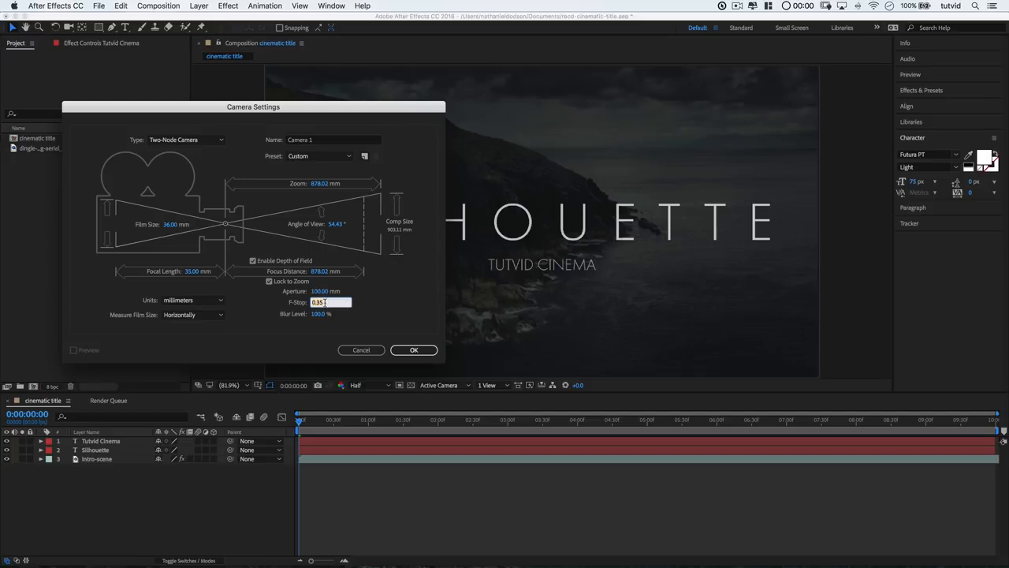
{"action": "type", "text": "0.4"}
{"action": "left_click", "coordinate": [403, 321]}
{"action": "left_click", "coordinate": [407, 347]}
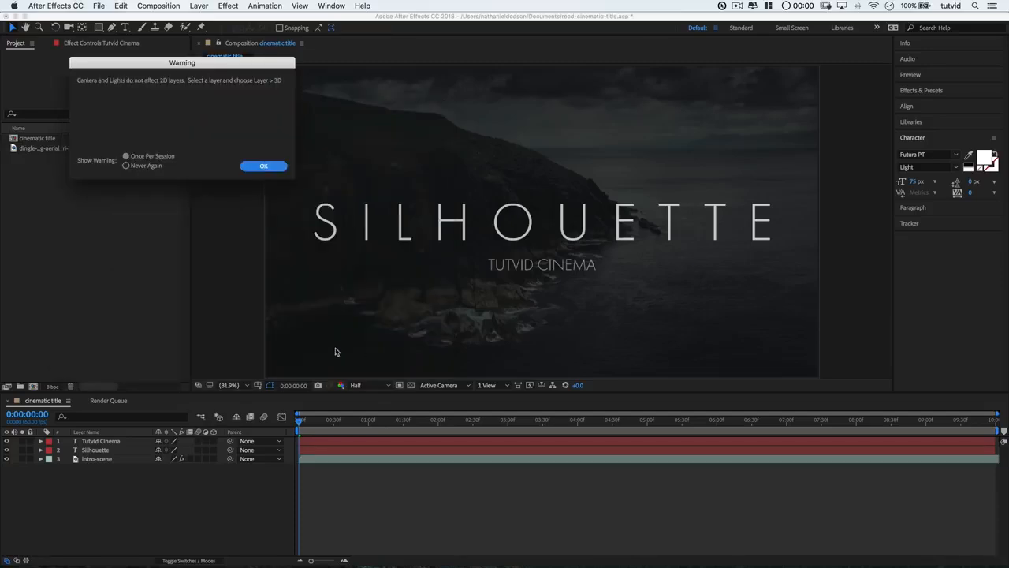
Dismiss the warning about 2D layers and turn the Tutvid Cinema and Silhouette text layers into 3D layers
{"action": "left_click_drag", "start_coordinate": [225, 66], "coordinate": [575, 199]}
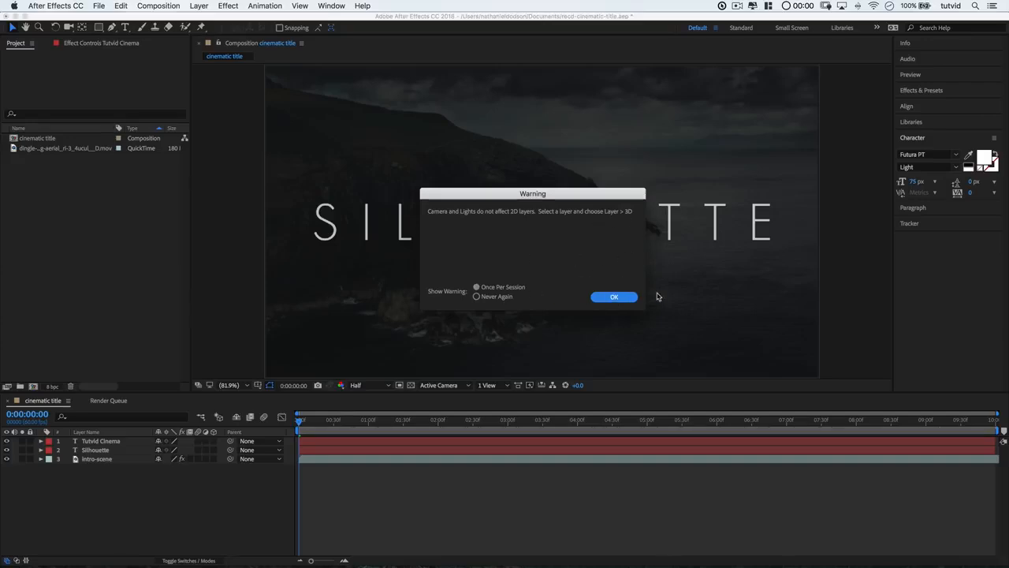
{"action": "left_click", "coordinate": [624, 299]}
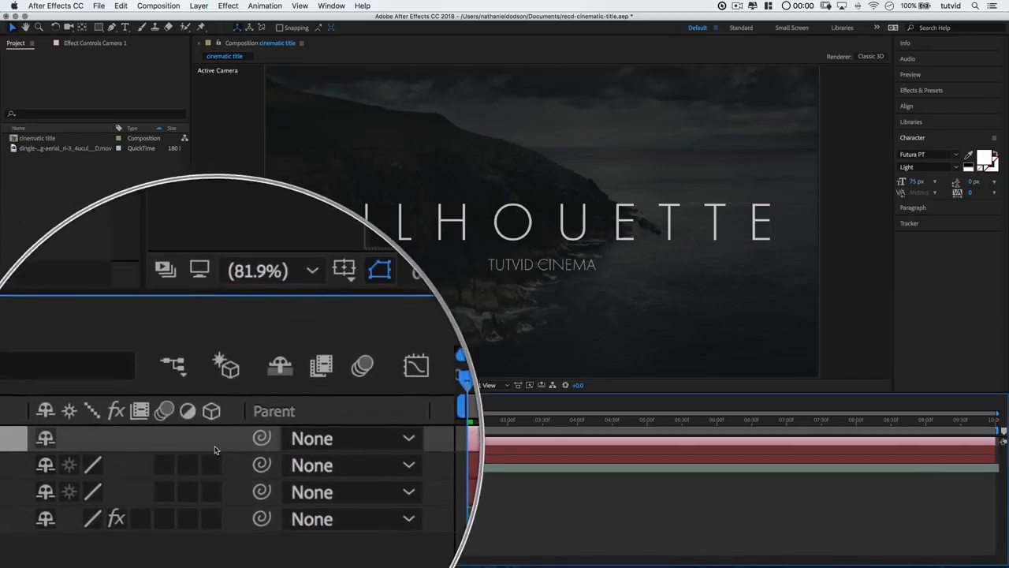
{"action": "left_click", "coordinate": [214, 459]}
{"action": "left_click", "coordinate": [213, 450]}
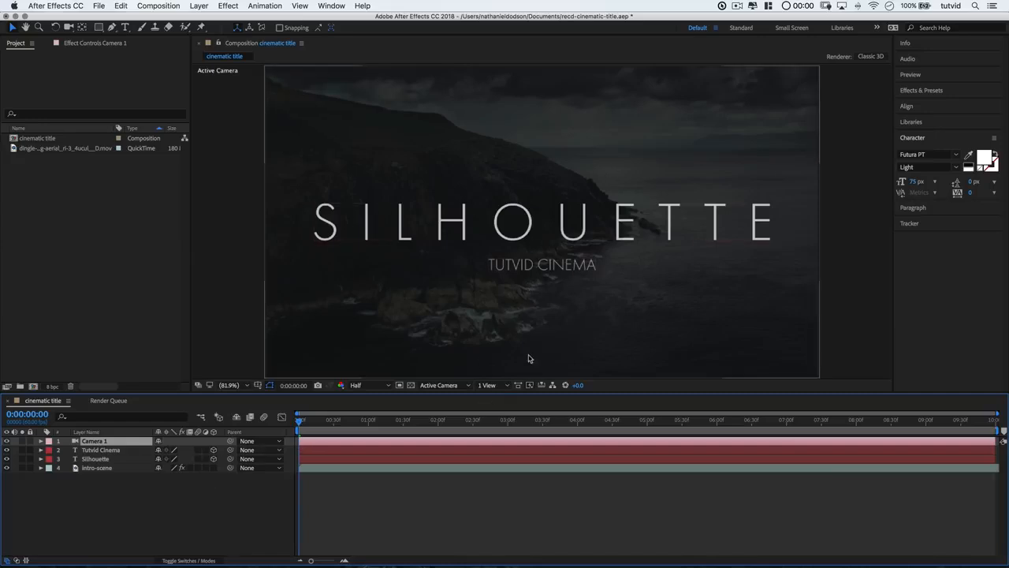
Split the composition viewer into two horizontal views and set the Top view's magnification to 25%
{"action": "left_click", "coordinate": [504, 385]}
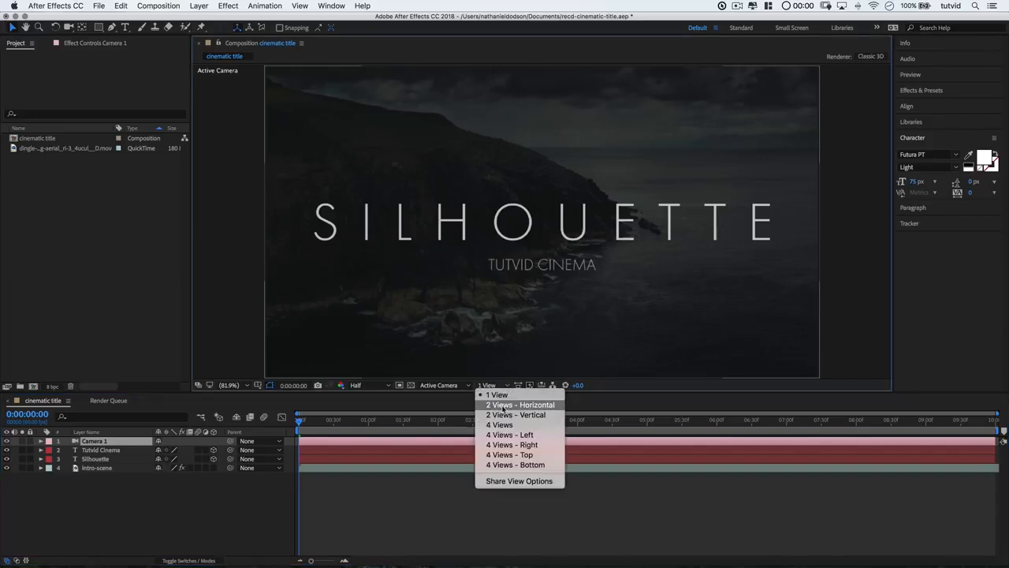
{"action": "left_click", "coordinate": [516, 407]}
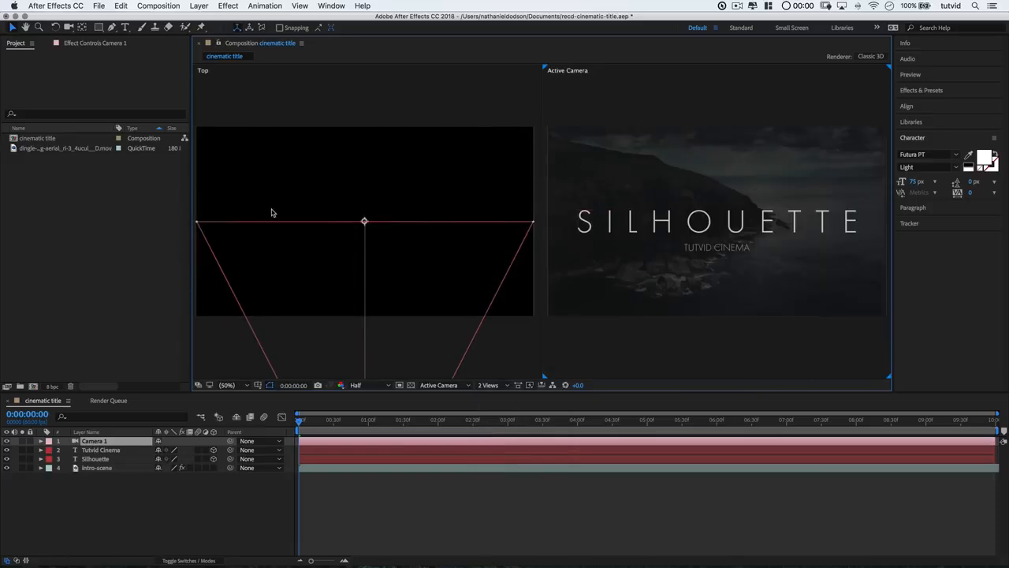
{"action": "left_click", "coordinate": [247, 385]}
{"action": "left_click", "coordinate": [241, 463]}
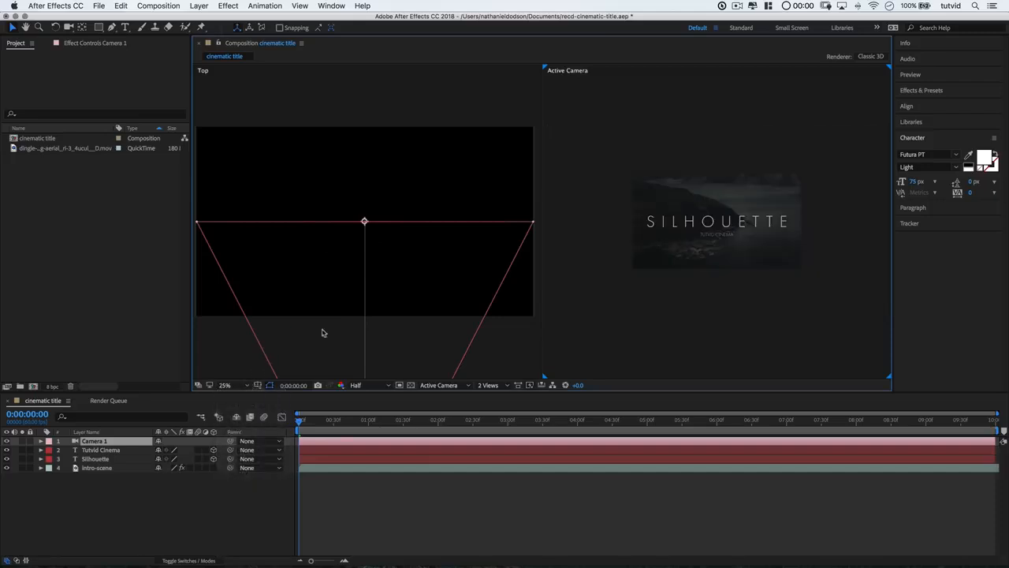
{"action": "left_click", "coordinate": [247, 385]}
{"action": "left_click", "coordinate": [244, 479]}
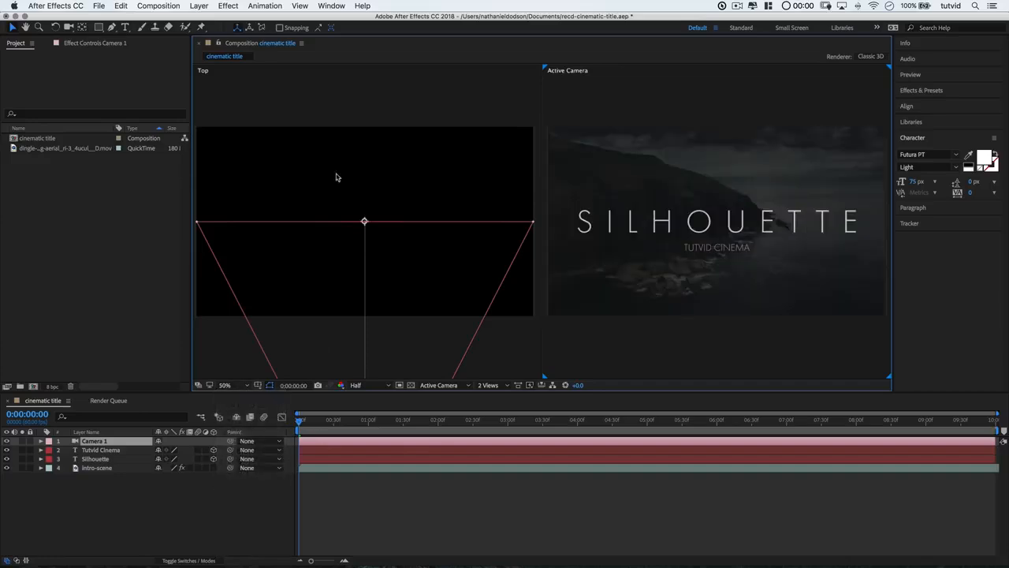
{"action": "left_click", "coordinate": [301, 160]}
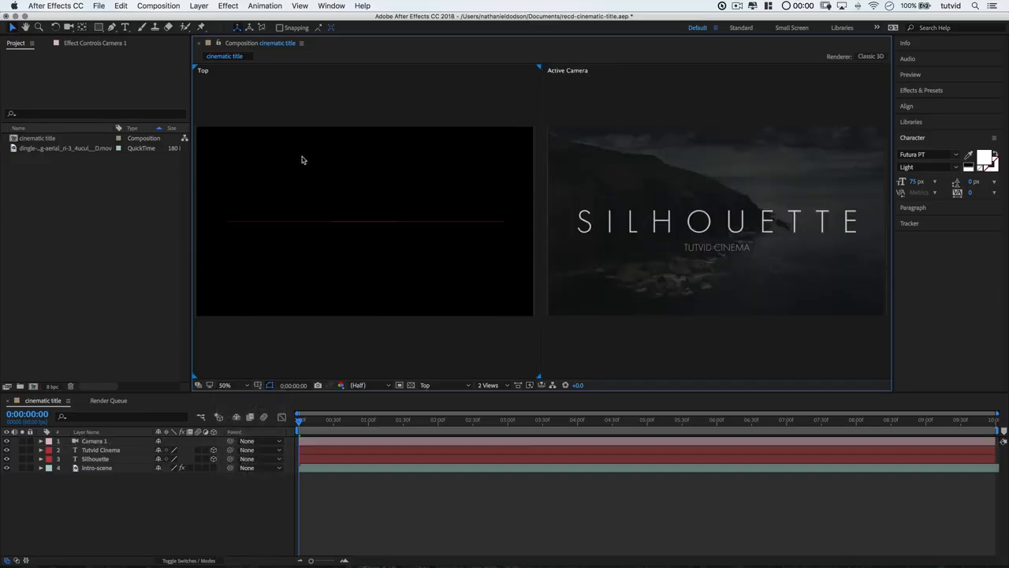
{"action": "left_click", "coordinate": [243, 386]}
{"action": "left_click", "coordinate": [238, 461]}
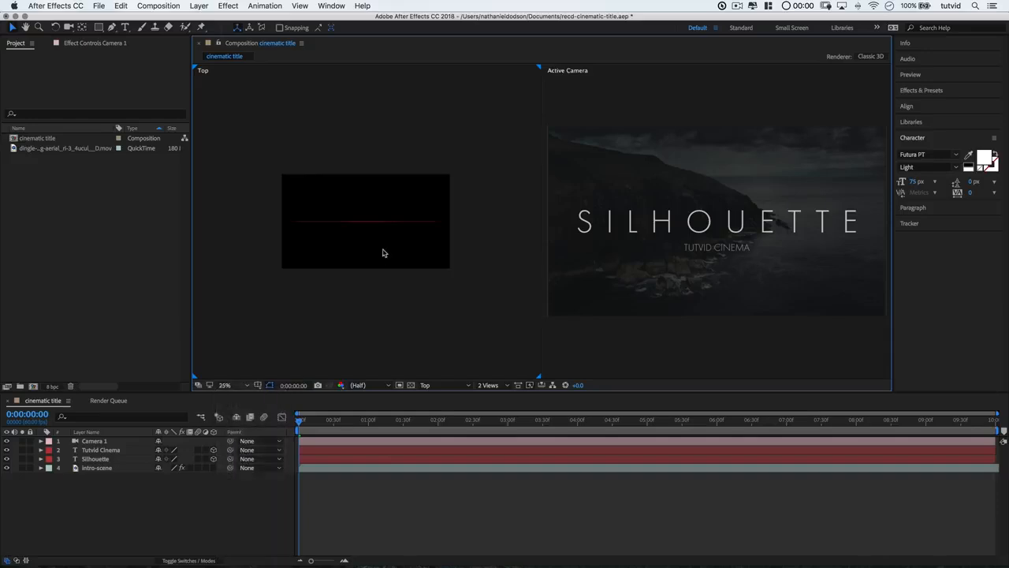
Examine how the camera and the two text layers are placed in the Top view by selecting each of them
{"action": "left_click", "coordinate": [375, 224]}
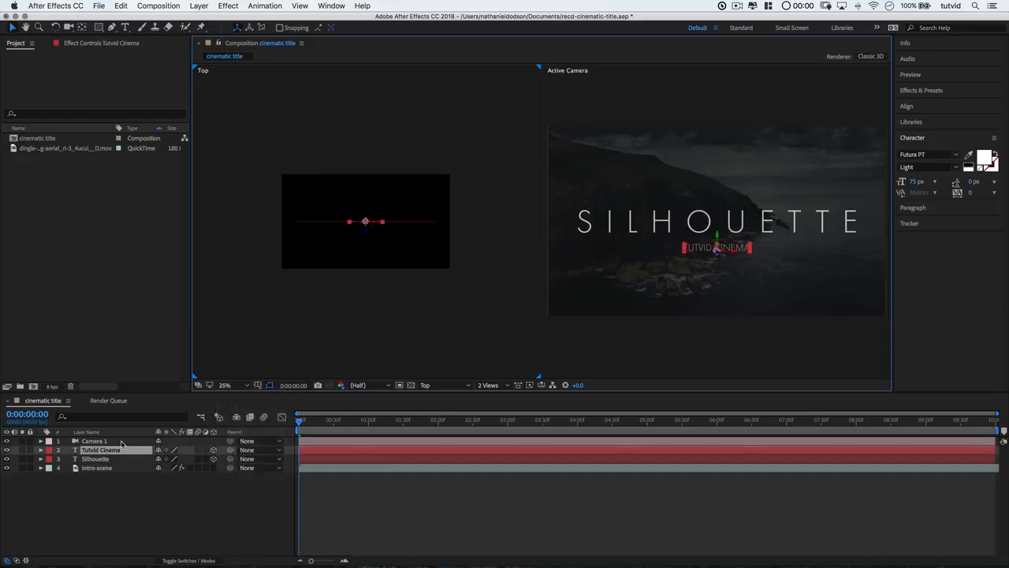
{"action": "left_click", "coordinate": [95, 441]}
{"action": "scroll", "coordinate": [492, 278], "scroll_direction": "down", "scroll_amount": 2}
{"action": "scroll", "coordinate": [492, 278], "scroll_direction": "up", "scroll_amount": 2}
{"action": "scroll", "coordinate": [492, 278], "scroll_direction": "down", "scroll_amount": 1}
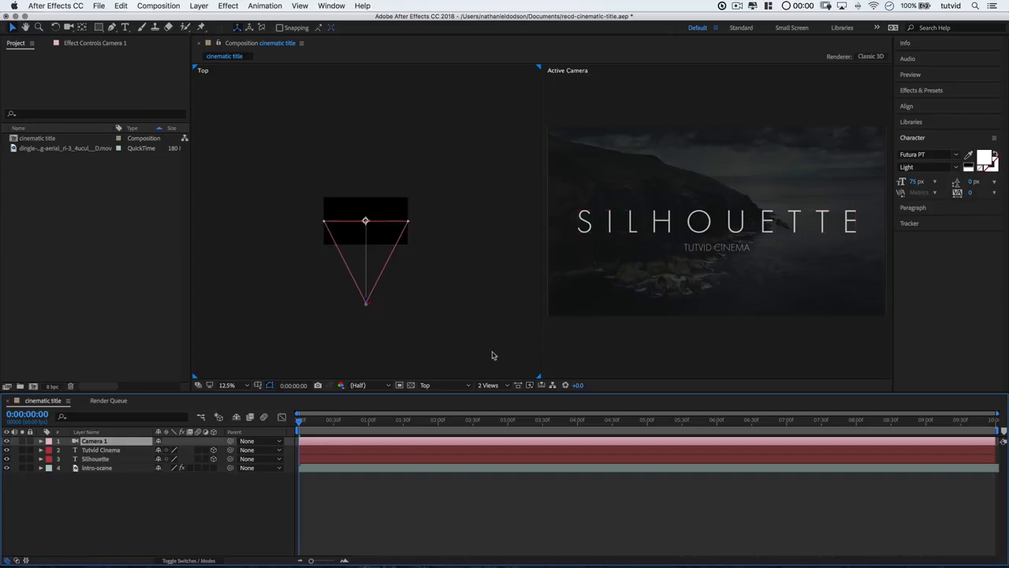
{"action": "key", "text": "period"}
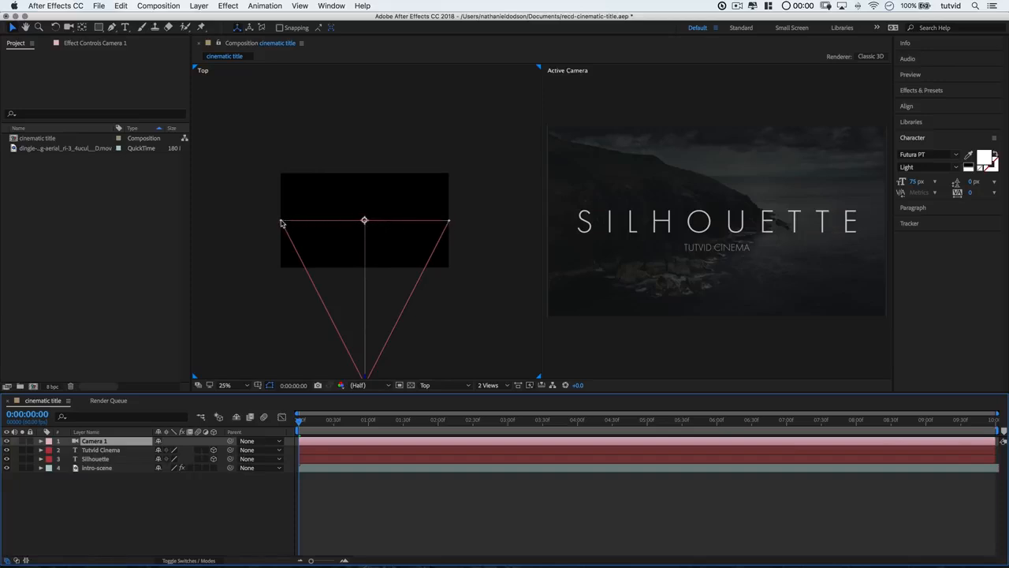
{"action": "left_click", "coordinate": [358, 224]}
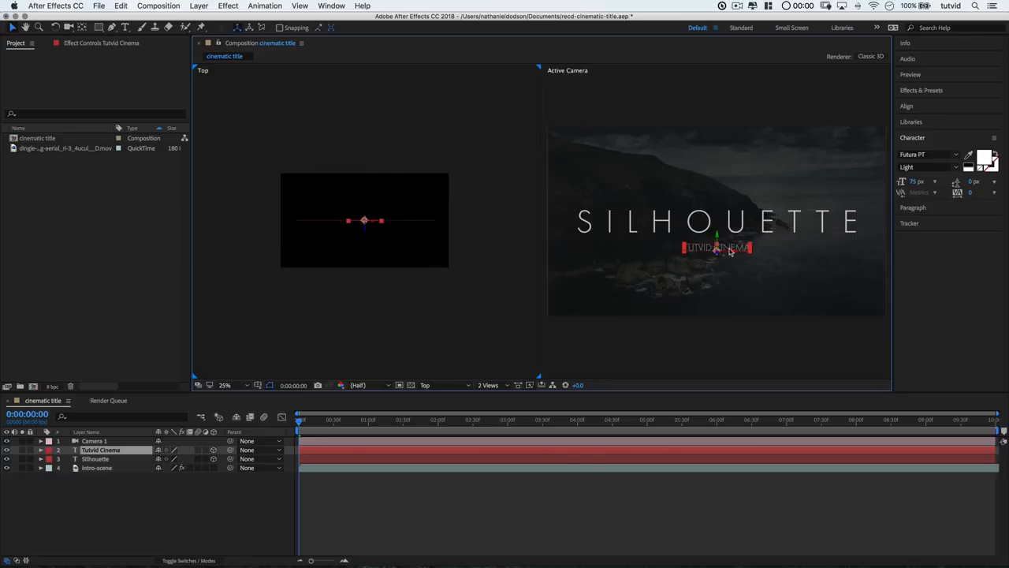
{"action": "left_click", "coordinate": [394, 223]}
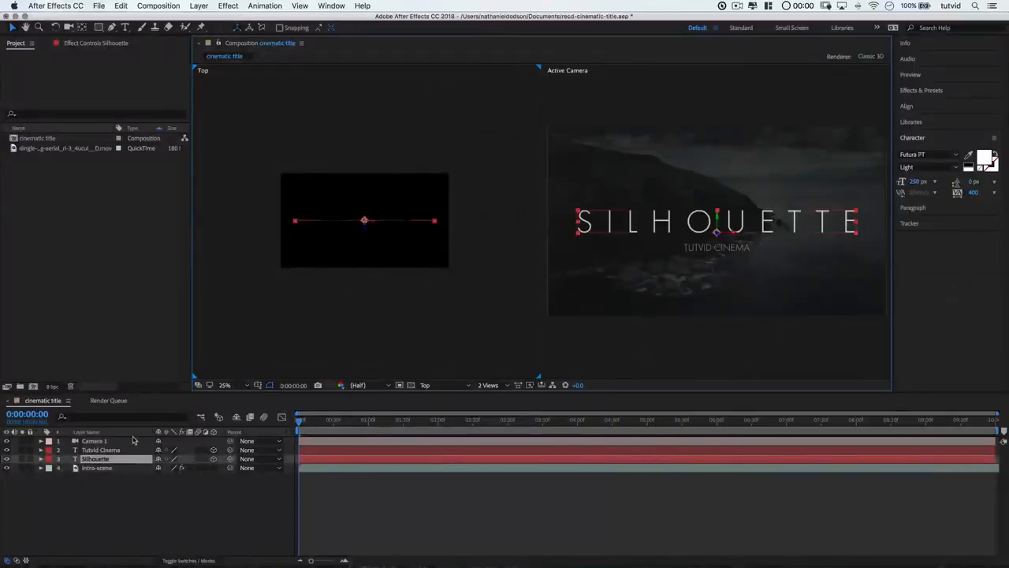
Start keyframing Camera 1's position at 0:00:00:00 and set its Z value to 100
{"action": "left_click", "coordinate": [133, 441]}
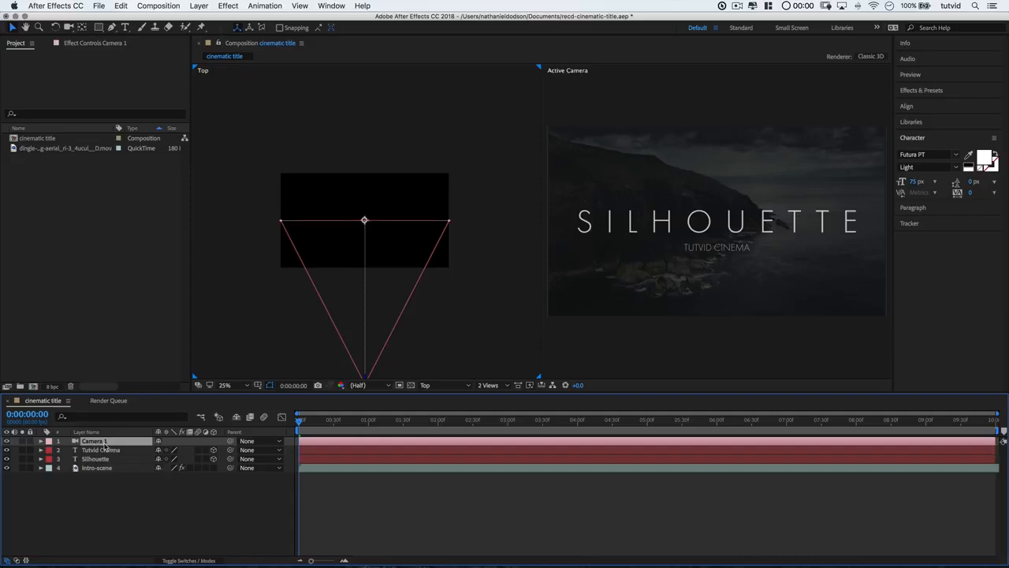
{"action": "key", "text": "p"}
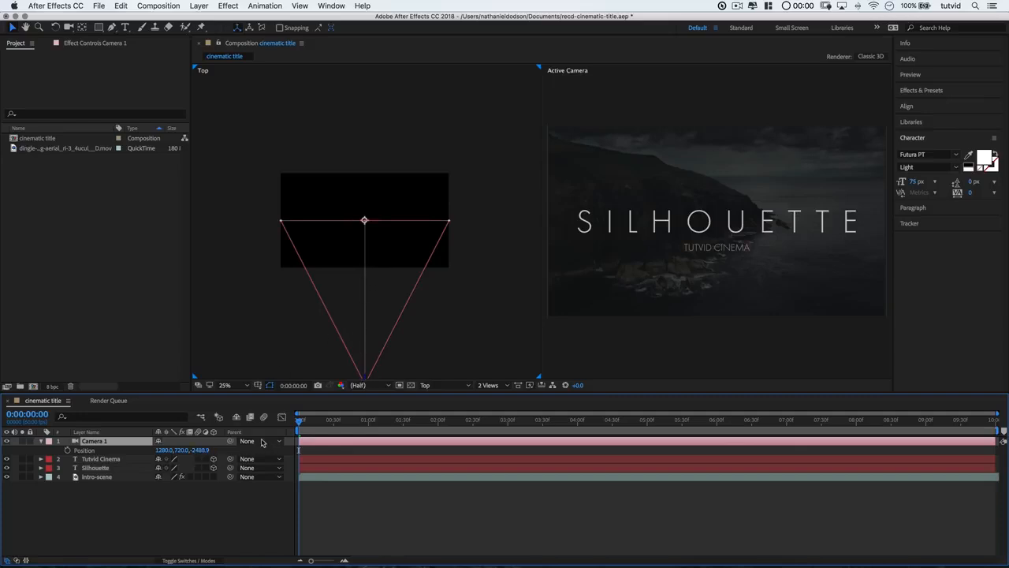
{"action": "left_click", "coordinate": [67, 451]}
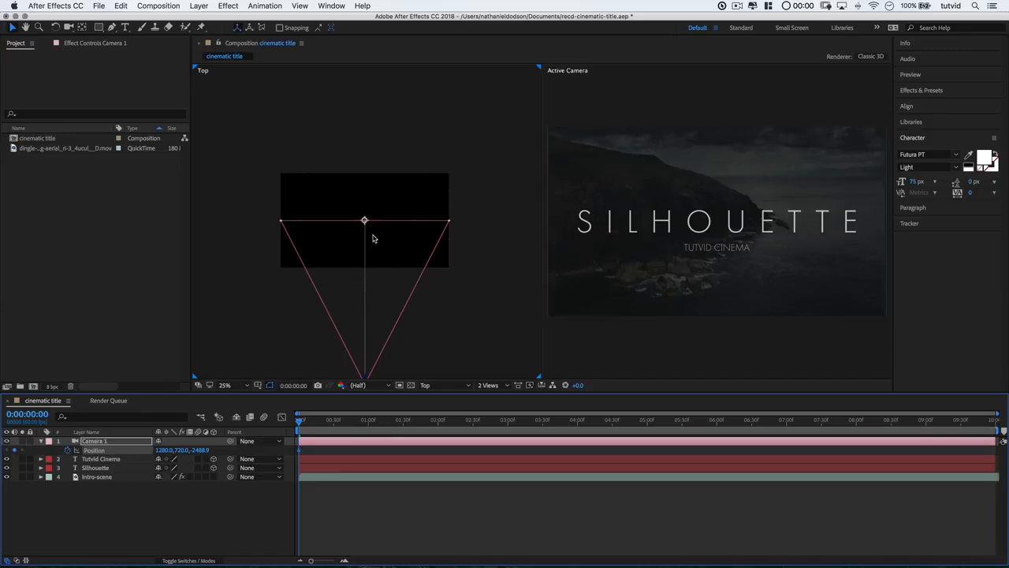
{"action": "left_click", "coordinate": [199, 449]}
{"action": "type", "text": "100"}
{"action": "key", "text": "Tab"}
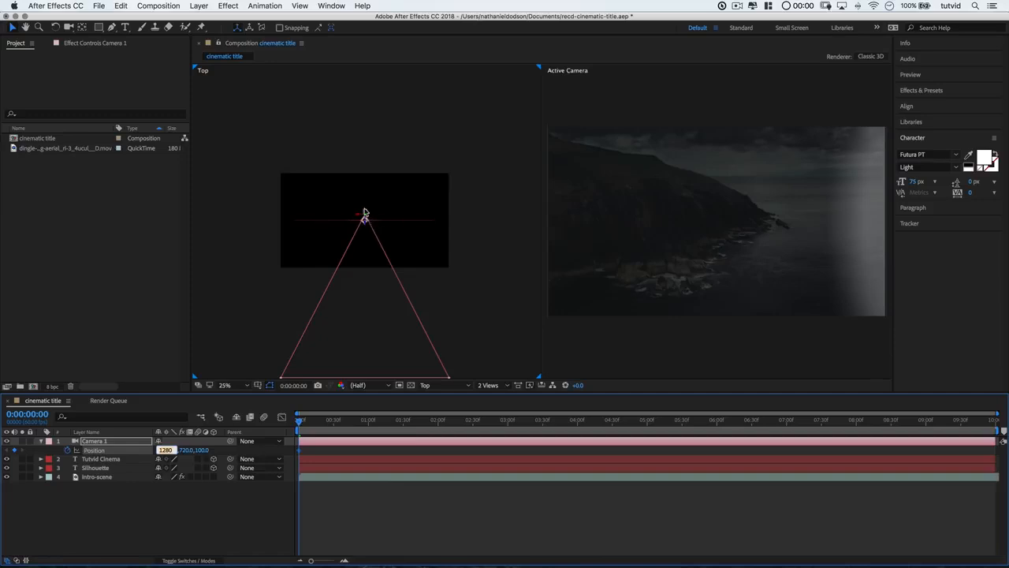
{"action": "key", "text": "Return"}
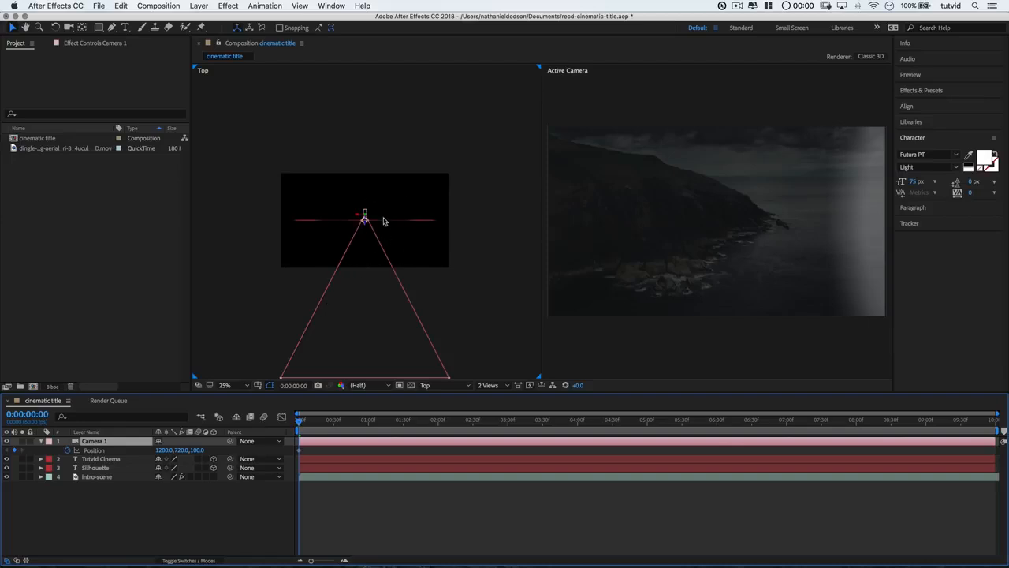
Turn off auto-orientation for Camera 1
{"action": "right_click", "coordinate": [107, 443]}
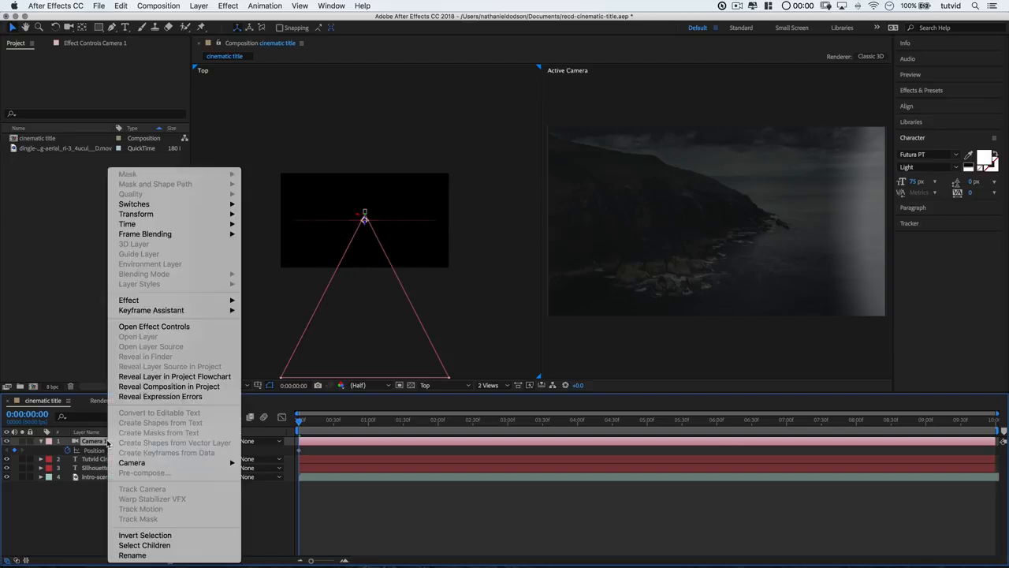
{"action": "mouse_move", "coordinate": [162, 213]}
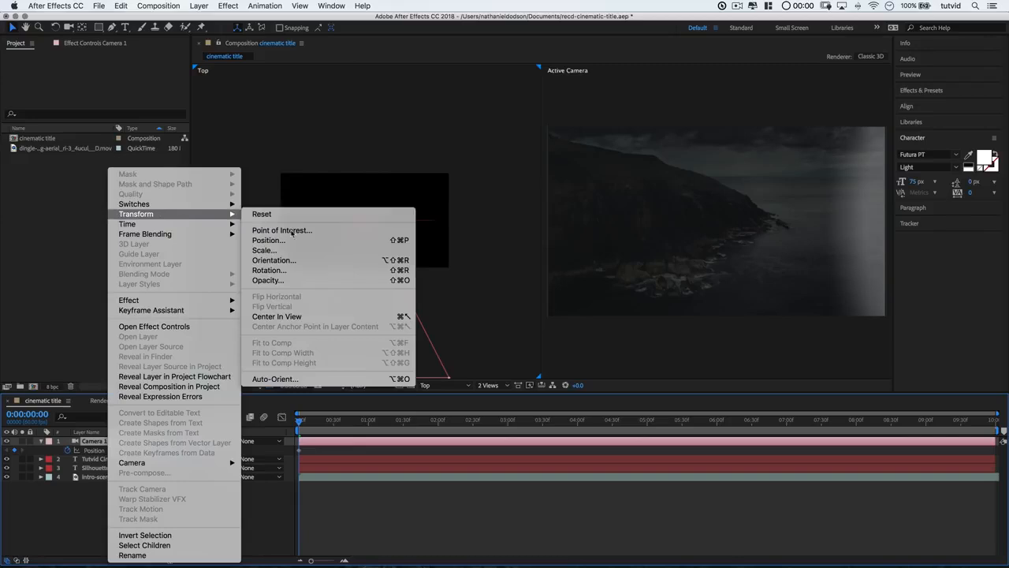
{"action": "left_click", "coordinate": [277, 379]}
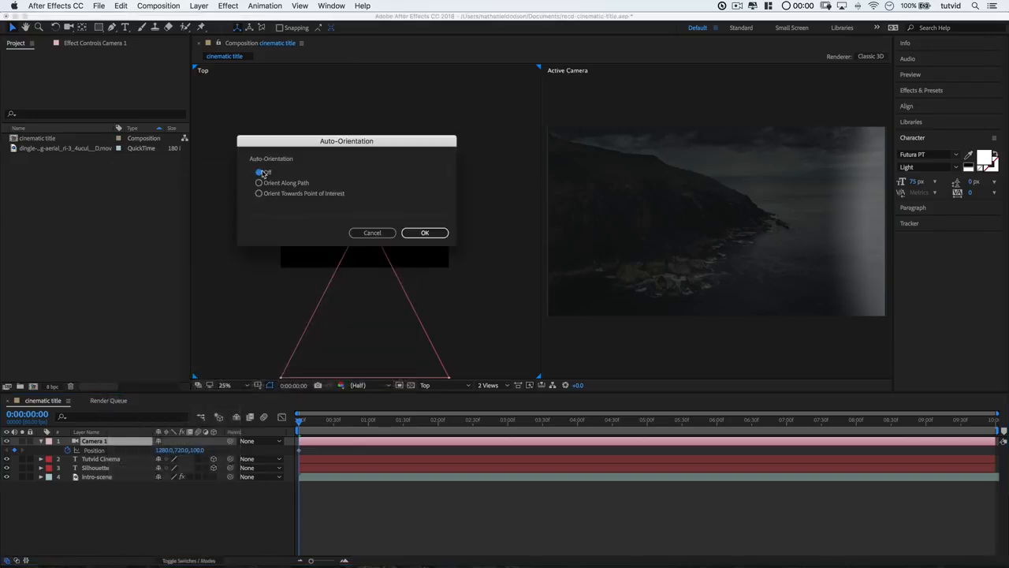
{"action": "left_click", "coordinate": [432, 232]}
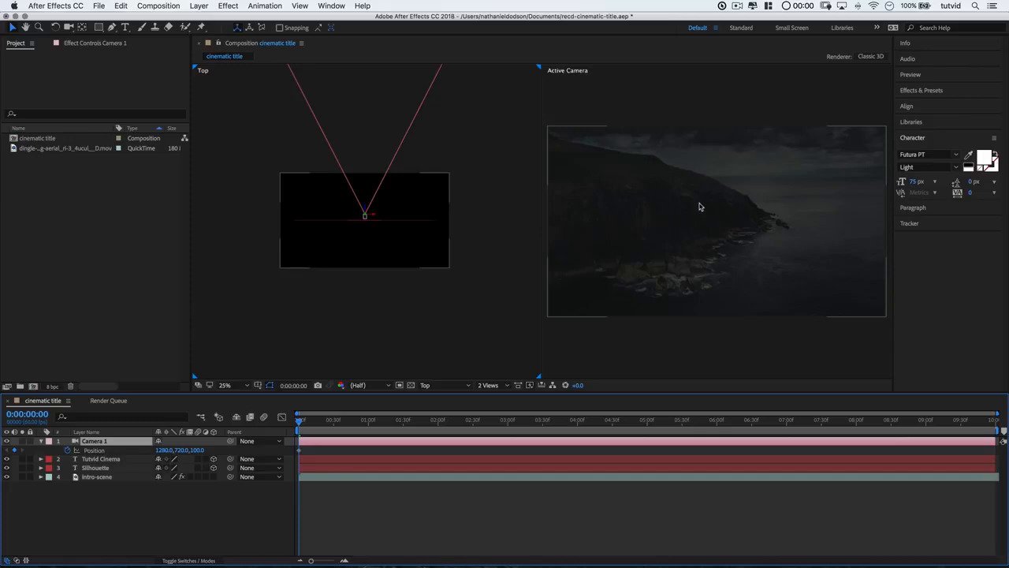
Set the Z value of Camera 1's position keyframe at 0:00:00:00 to 86
{"action": "left_click", "coordinate": [226, 385]}
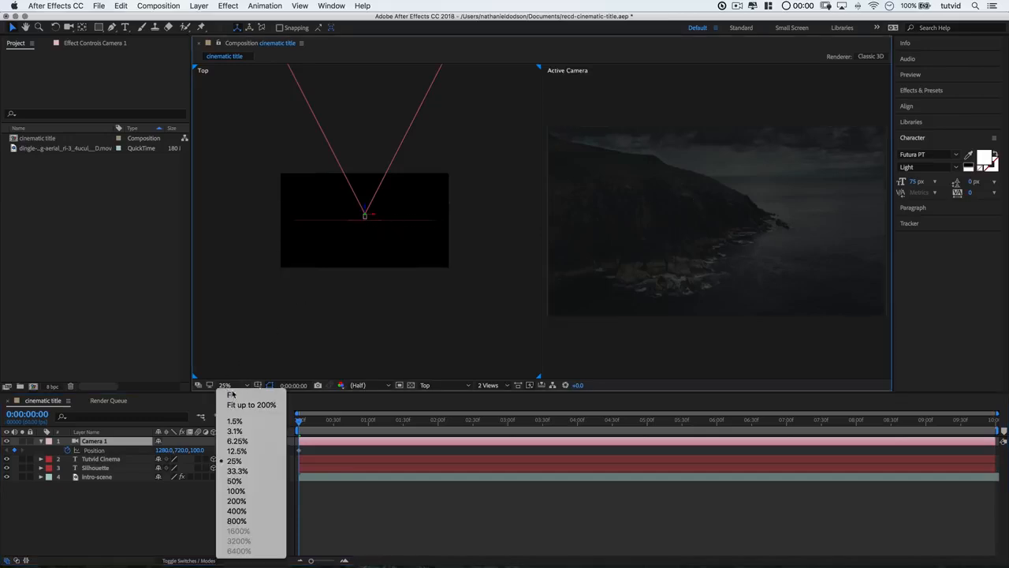
{"action": "left_click", "coordinate": [237, 471]}
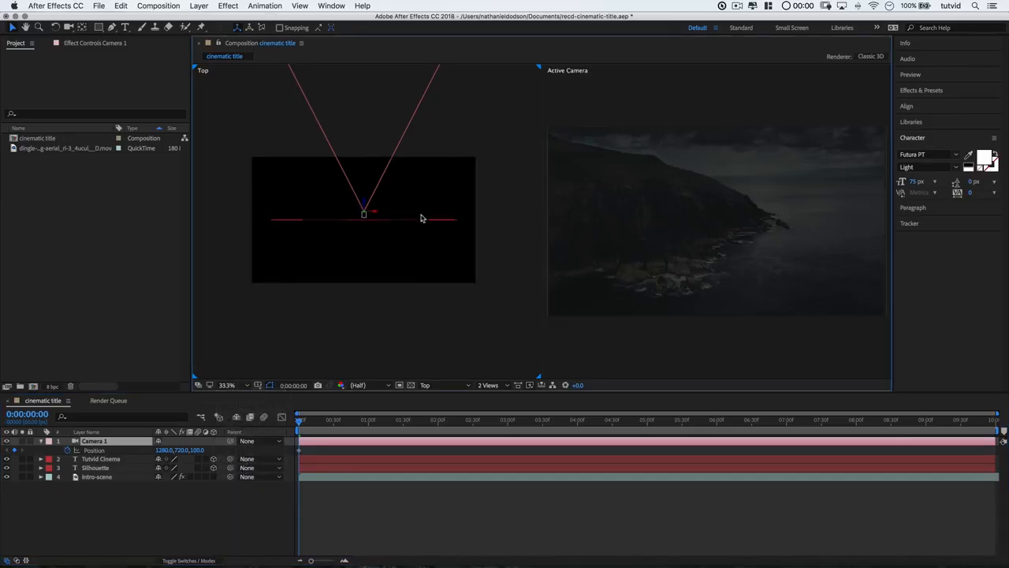
{"action": "left_click", "coordinate": [246, 389]}
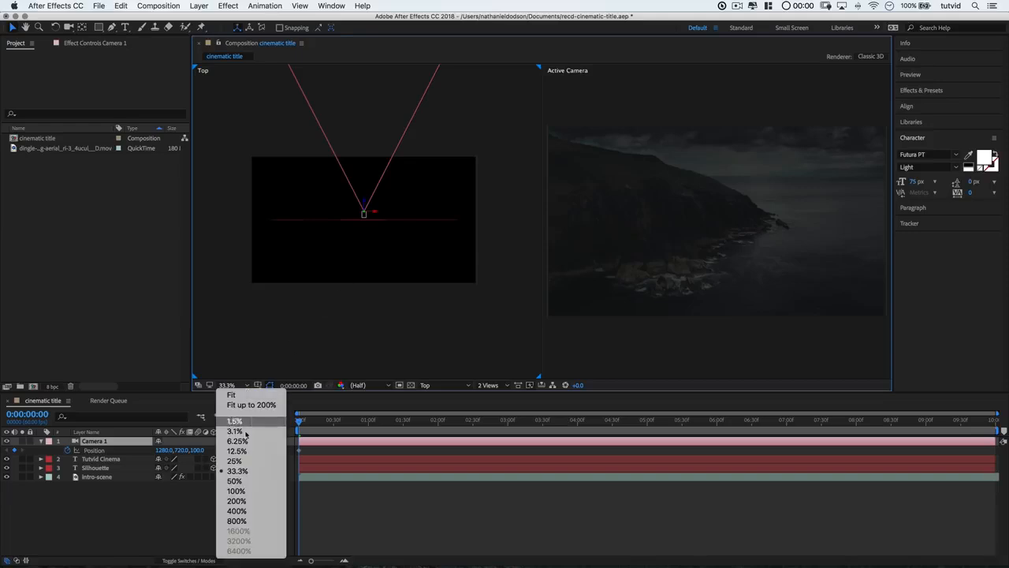
{"action": "left_click", "coordinate": [237, 478]}
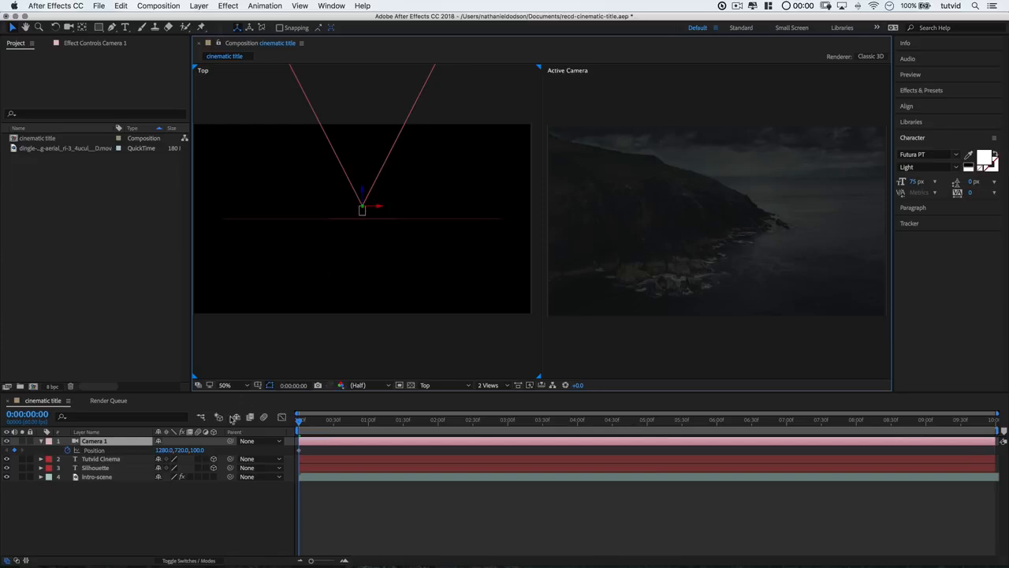
{"action": "left_click_drag", "start_coordinate": [197, 450], "coordinate": [98, 452]}
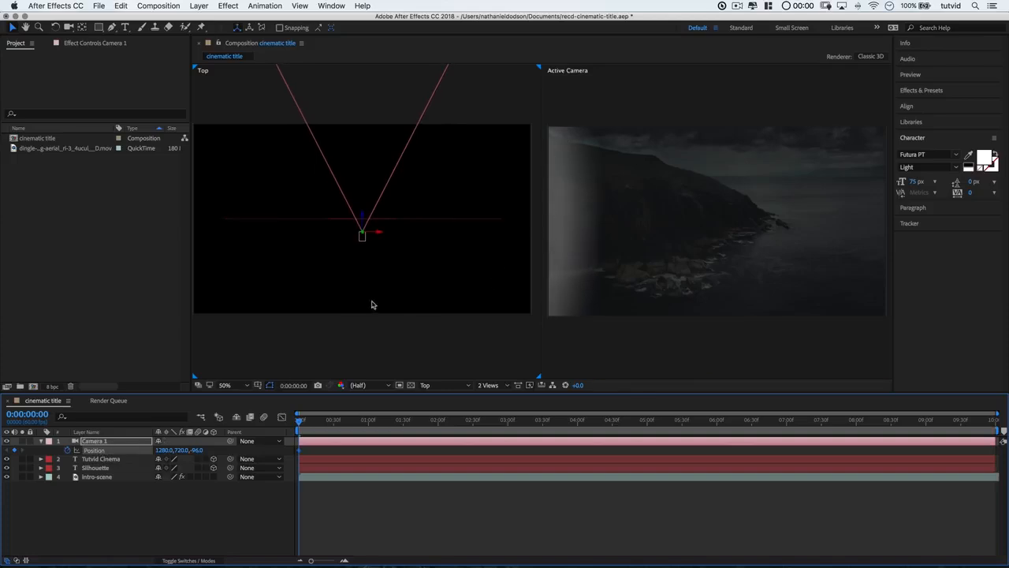
{"action": "mouse_move", "coordinate": [198, 450]}
{"action": "left_mouse_down"}
{"action": "mouse_move", "coordinate": [160, 451]}
{"action": "mouse_move", "coordinate": [217, 450]}
{"action": "left_mouse_up"}
{"action": "key", "text": "super+z"}
{"action": "left_click_drag", "start_coordinate": [197, 451], "coordinate": [24, 441]}
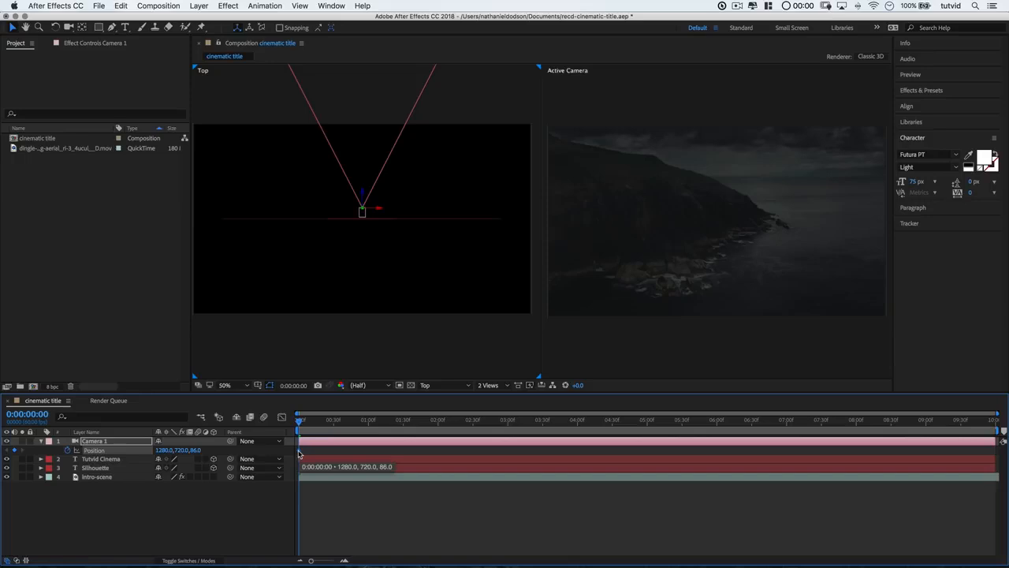
Add a Camera 1 position keyframe at 0:00:03:00, moving it straight back in the Top view to a Z value of about -2478
{"action": "left_click", "coordinate": [508, 424]}
{"action": "left_click_drag", "start_coordinate": [509, 425], "coordinate": [509, 425]}
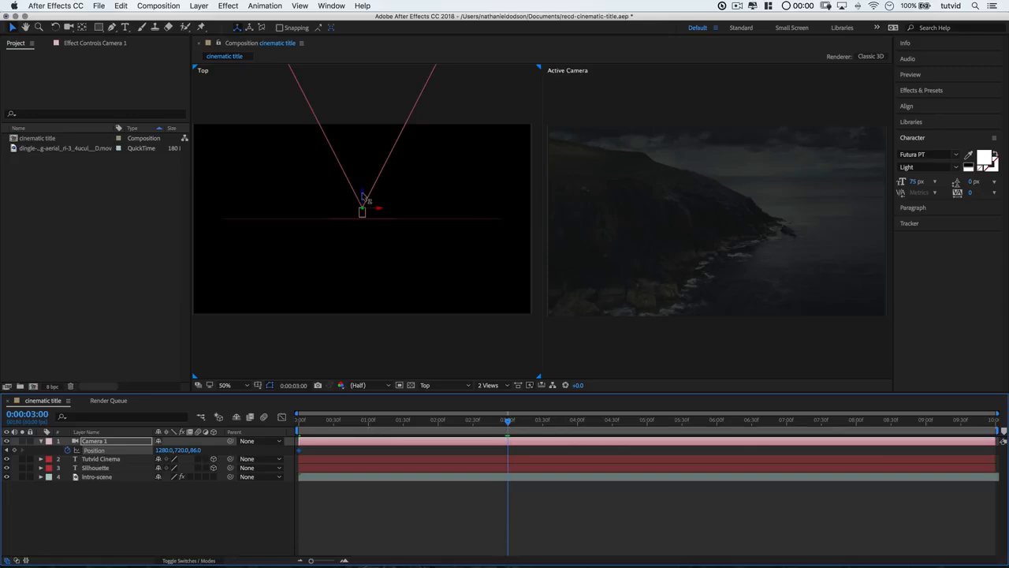
{"action": "left_click_drag", "start_coordinate": [366, 197], "coordinate": [356, 377]}
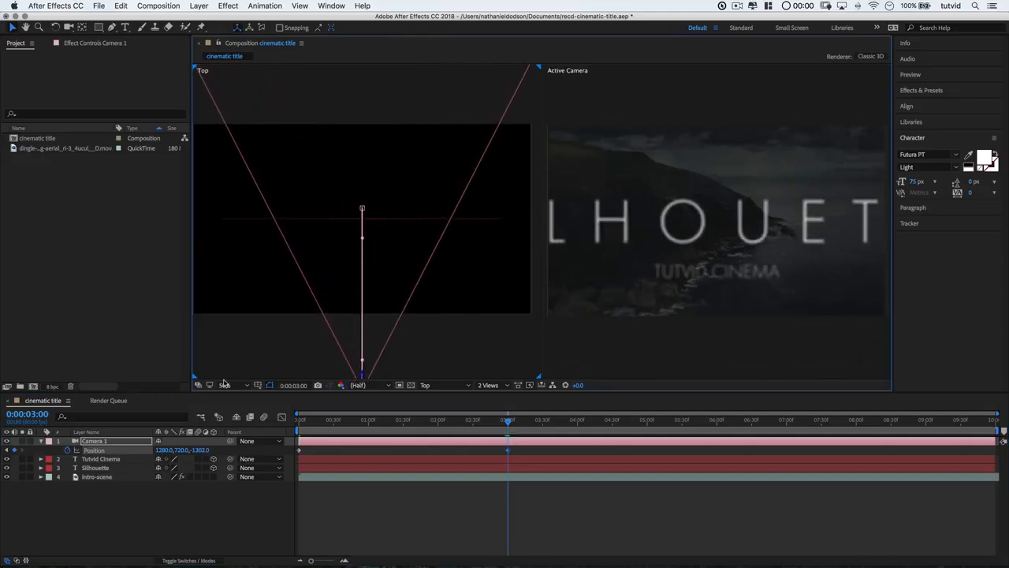
{"action": "left_click", "coordinate": [226, 385]}
{"action": "left_click", "coordinate": [245, 464]}
{"action": "left_click_drag", "start_coordinate": [365, 306], "coordinate": [357, 380]}
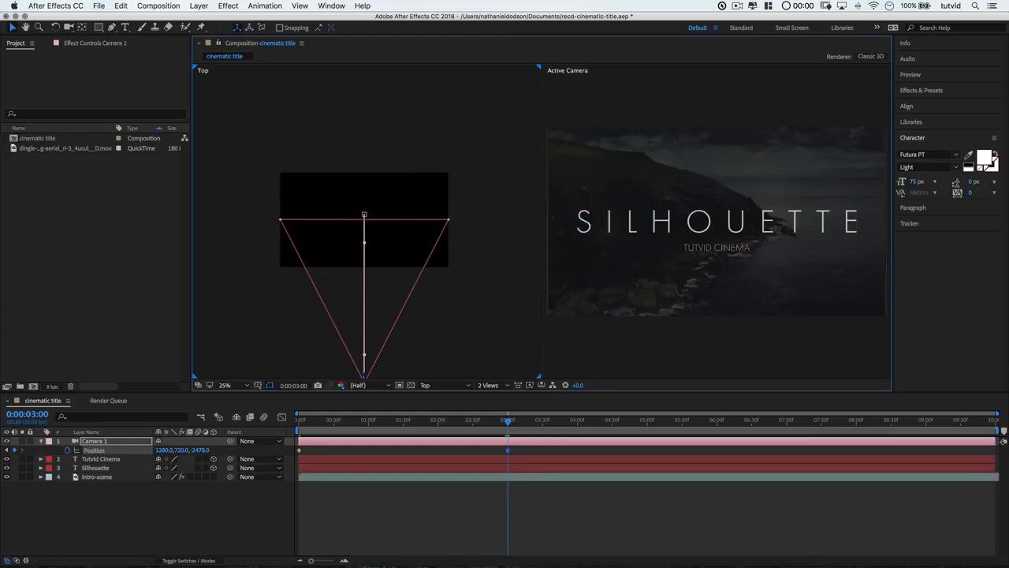
Apply keyframe easing to both of Camera 1's position keyframes
{"action": "left_click", "coordinate": [300, 451]}
{"action": "right_click", "coordinate": [300, 453]}
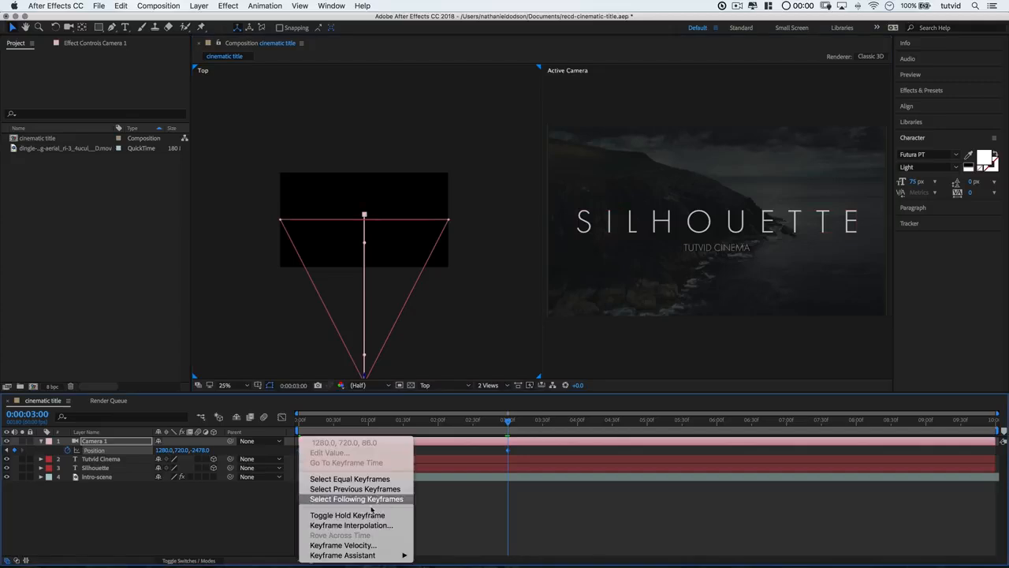
{"action": "mouse_move", "coordinate": [372, 555]}
{"action": "left_click", "coordinate": [466, 506]}
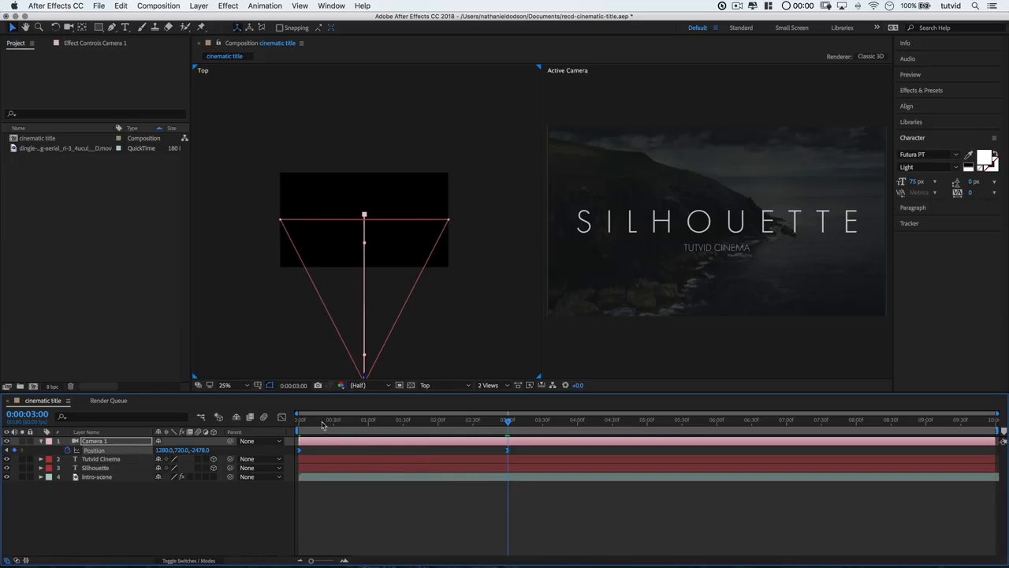
Preview the eased camera move from the start of the composition and check the view around 0:00:00:30
{"action": "left_click_drag", "start_coordinate": [338, 421], "coordinate": [278, 422]}
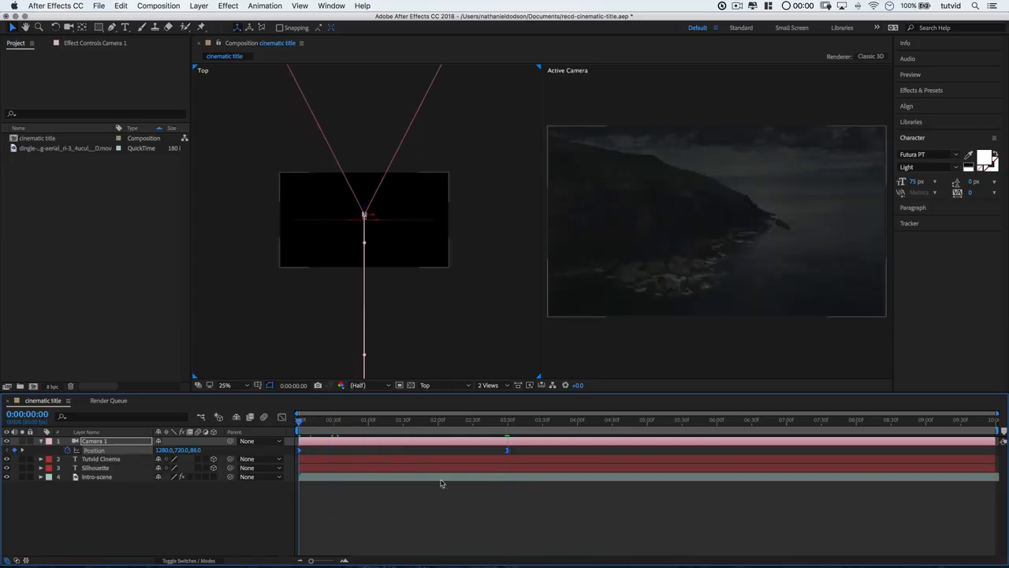
{"action": "key", "text": "space"}
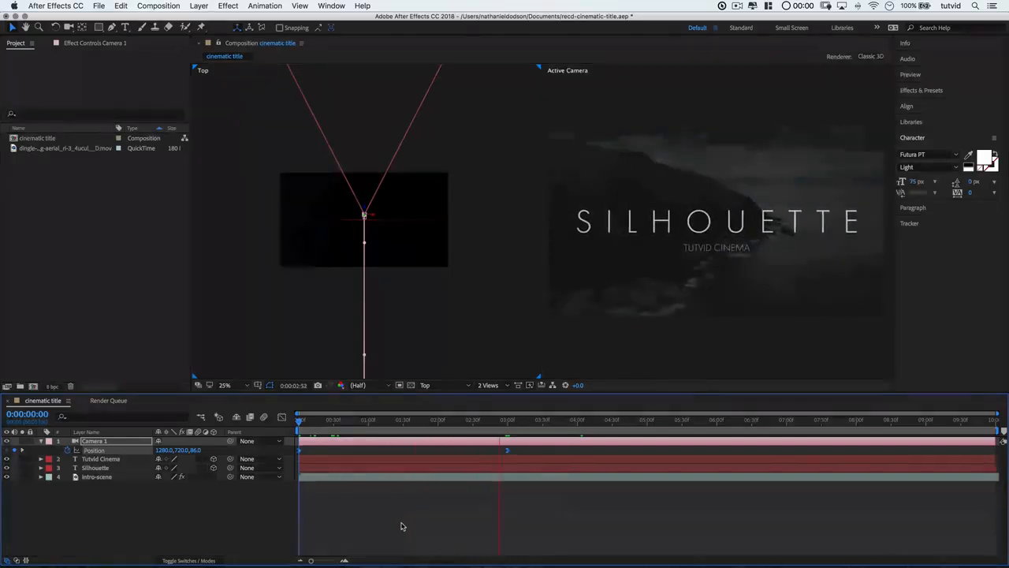
{"action": "key", "text": "space"}
{"action": "left_click_drag", "start_coordinate": [385, 421], "coordinate": [334, 421]}
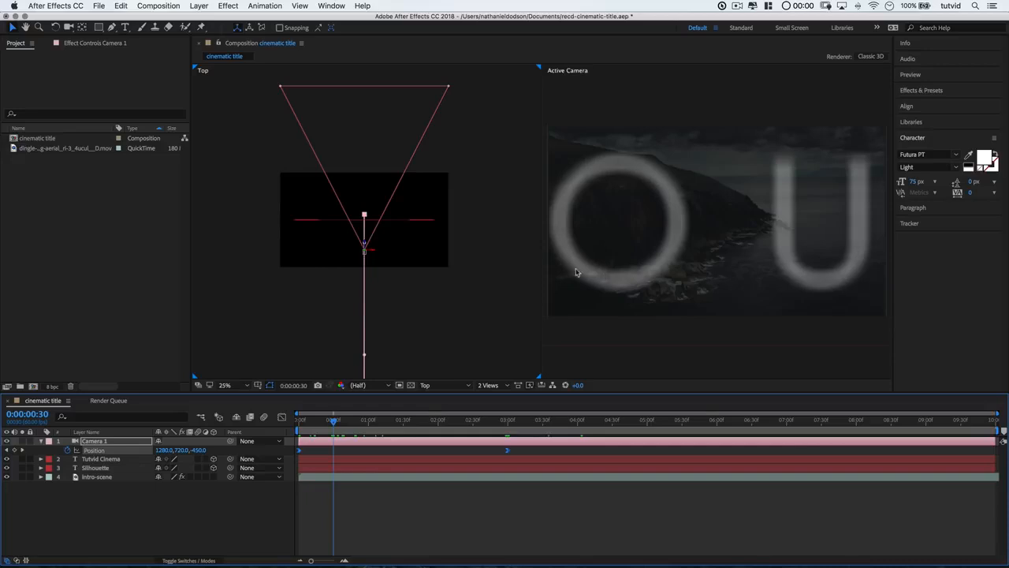
{"action": "left_click", "coordinate": [108, 443]}
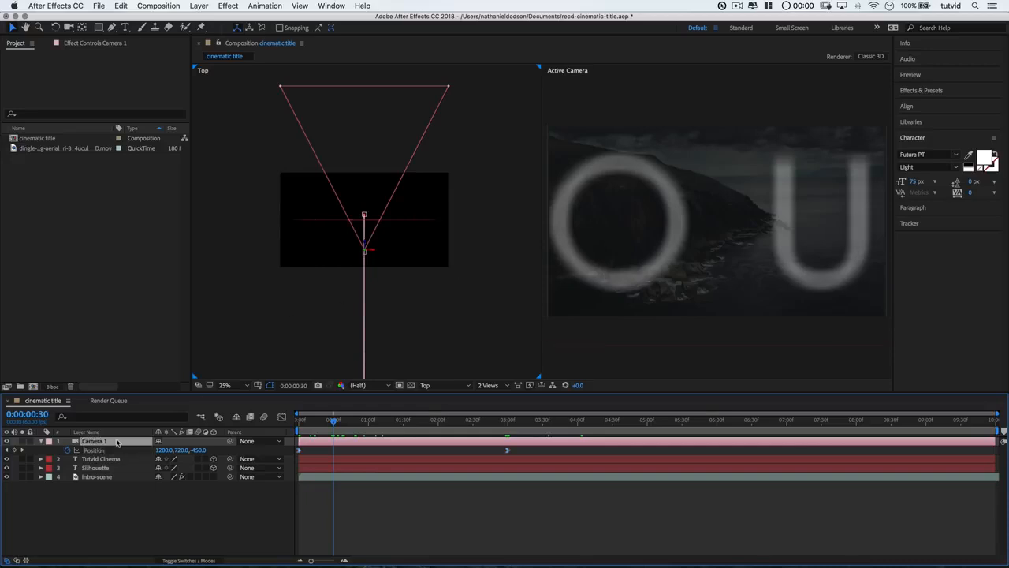
Apply the Foggy text blur animation preset to the TUTVID CINEMA subtitle, starting at 0:00:02:04
{"action": "left_click_drag", "start_coordinate": [335, 422], "coordinate": [443, 424]}
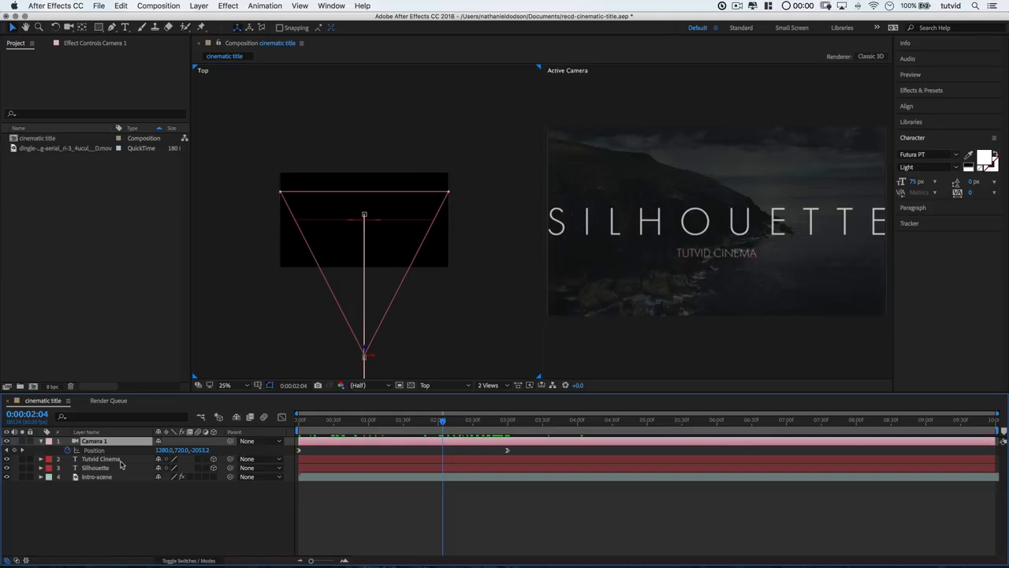
{"action": "left_click", "coordinate": [936, 92]}
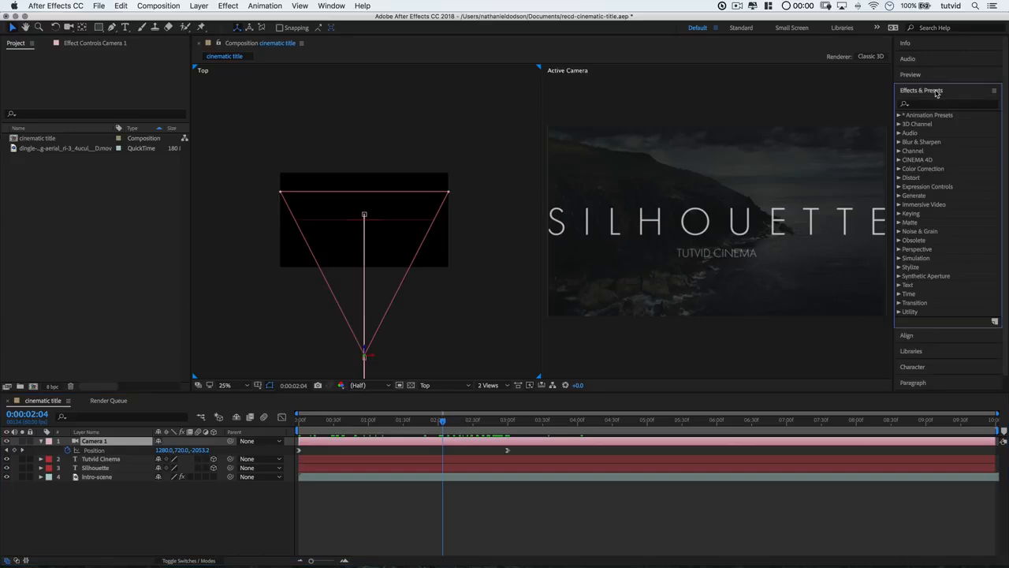
{"action": "left_click", "coordinate": [929, 104]}
{"action": "type", "text": "Foggy"}
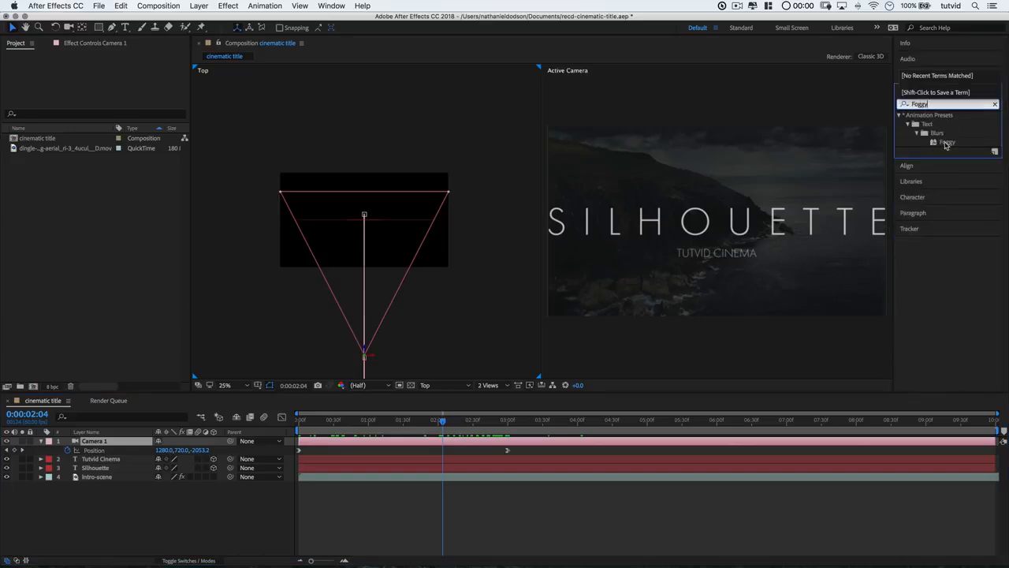
{"action": "left_click_drag", "start_coordinate": [946, 145], "coordinate": [729, 255]}
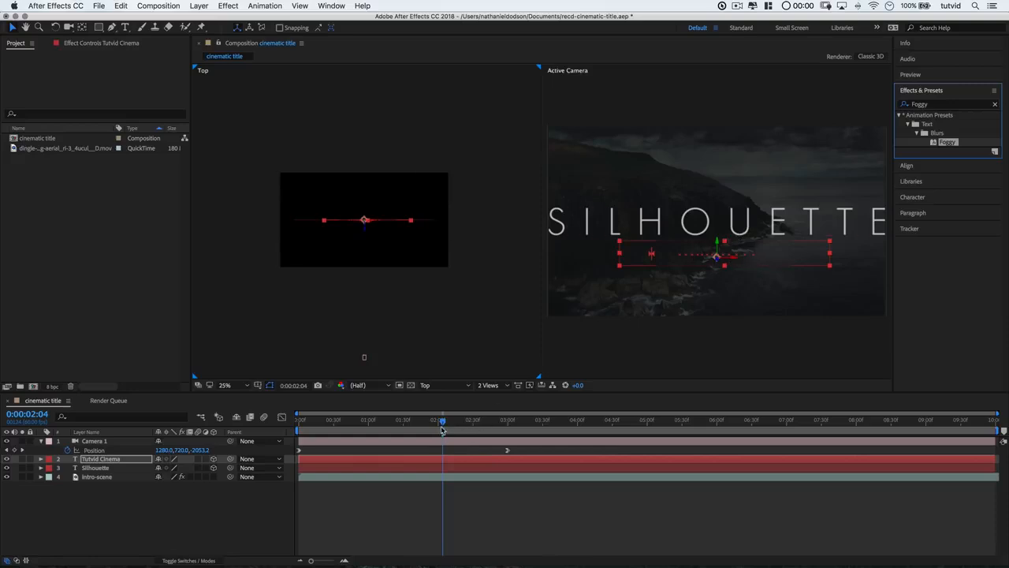
Examine the Tutvid Cinema layer's Foggy Animator, including the Range Selector 1 properties and its Offset keyframes
{"action": "key", "text": "super+0"}
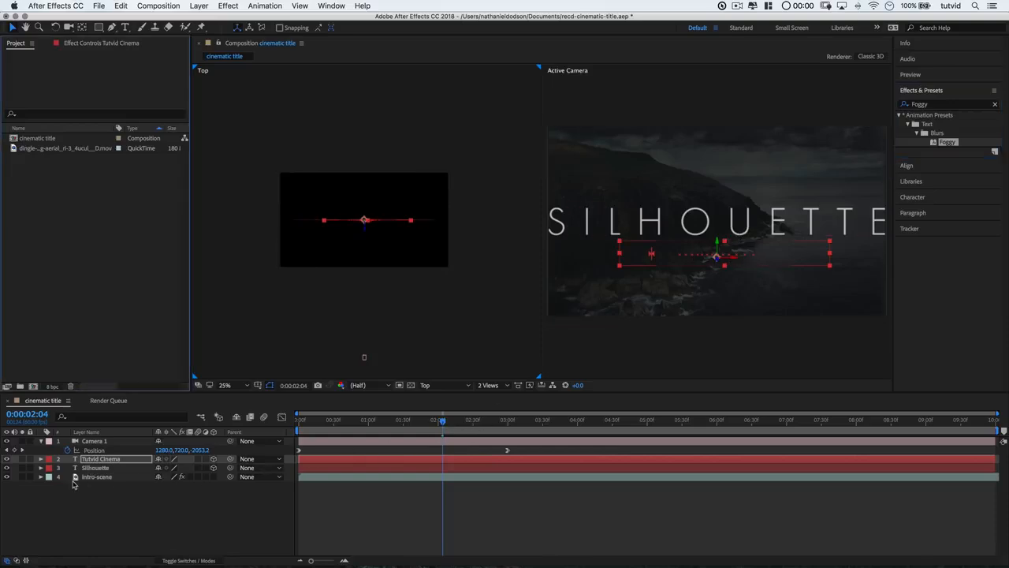
{"action": "left_click", "coordinate": [41, 459]}
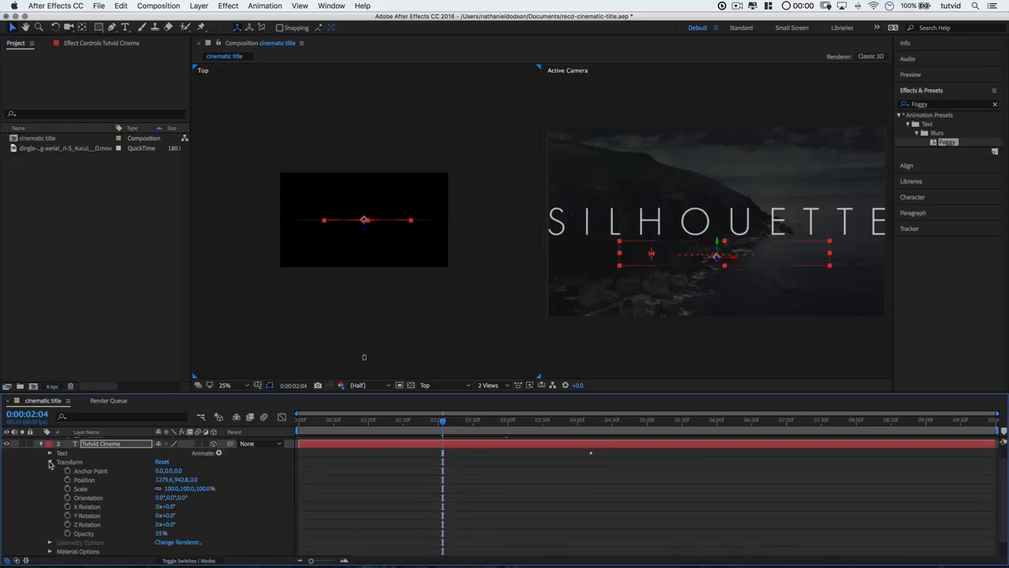
{"action": "left_click", "coordinate": [49, 463]}
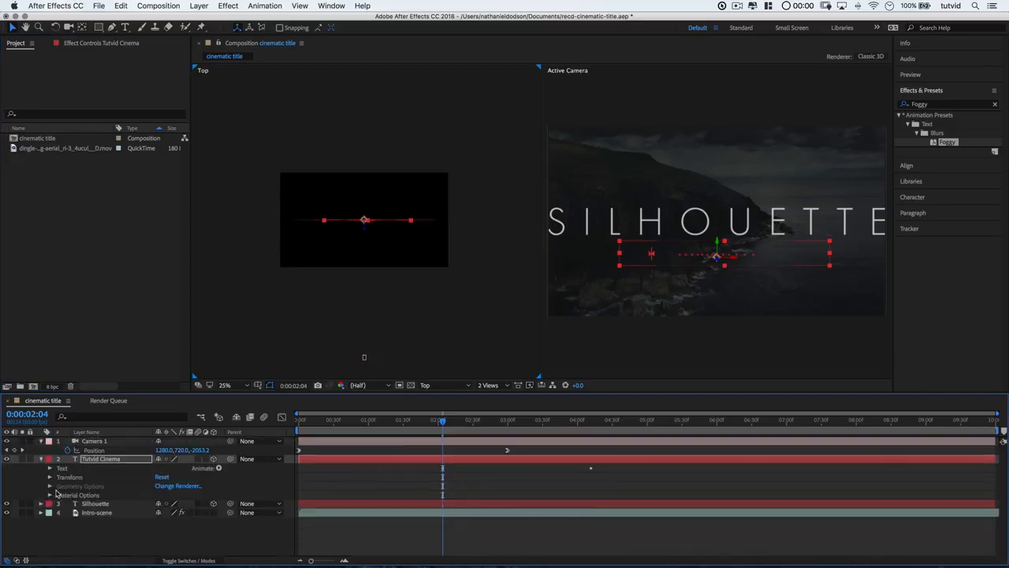
{"action": "left_click", "coordinate": [49, 468]}
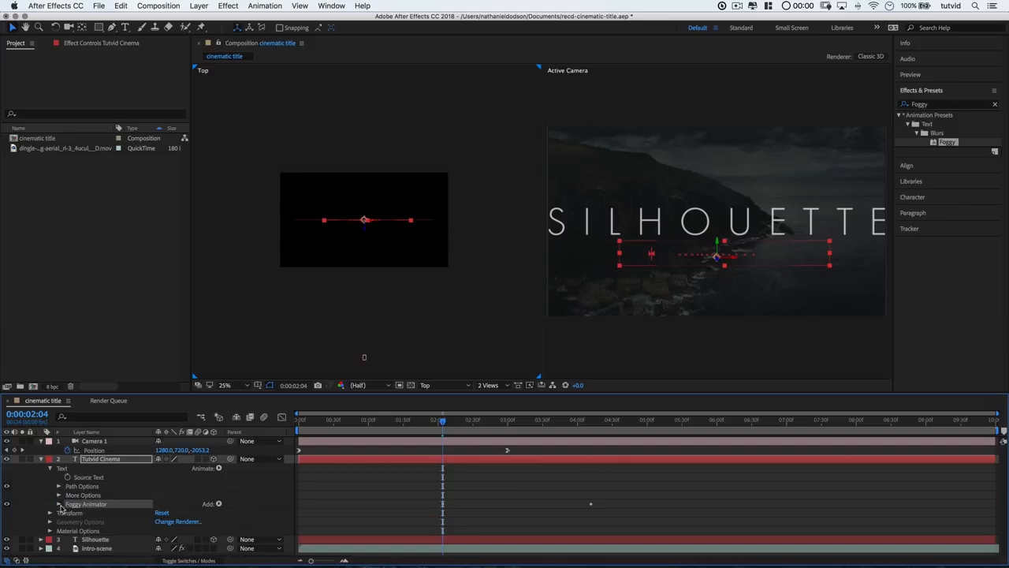
{"action": "left_click", "coordinate": [58, 505]}
{"action": "scroll", "coordinate": [63, 493], "scroll_direction": "down", "scroll_amount": 3}
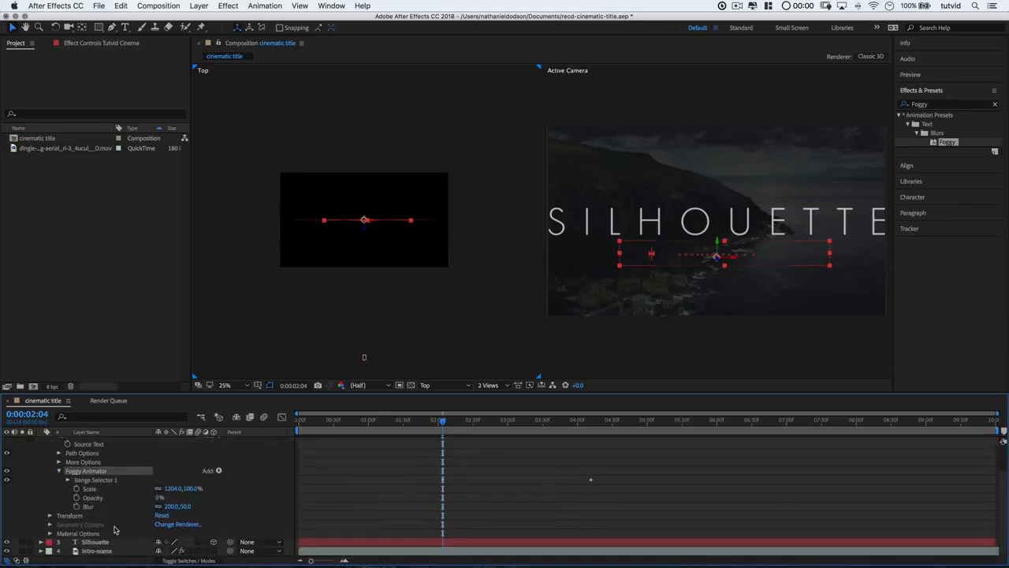
{"action": "left_click", "coordinate": [68, 480]}
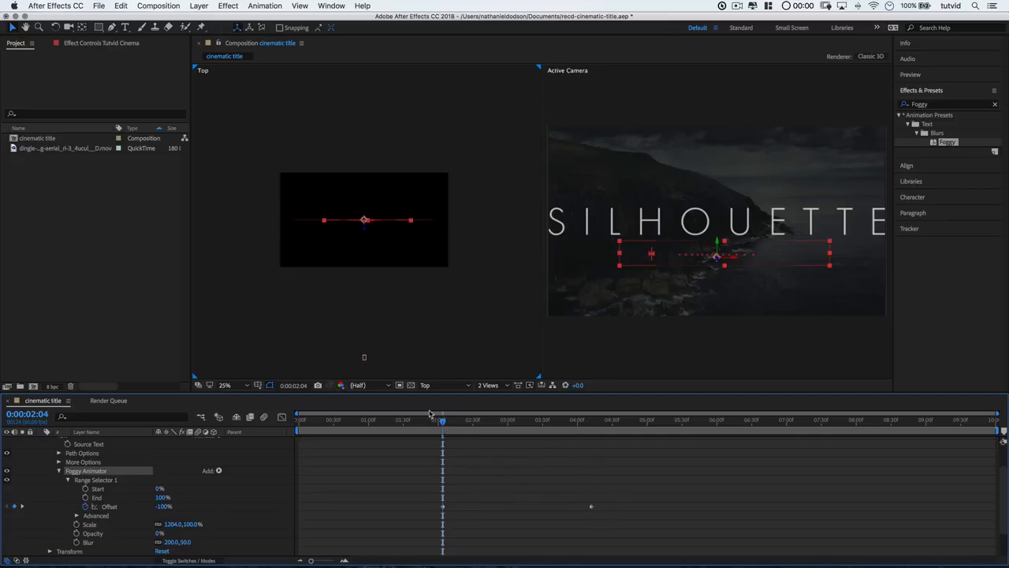
Collapse the Tutvid Cinema and Camera 1 layer properties and preview the title animation from the start
{"action": "key", "text": "Home"}
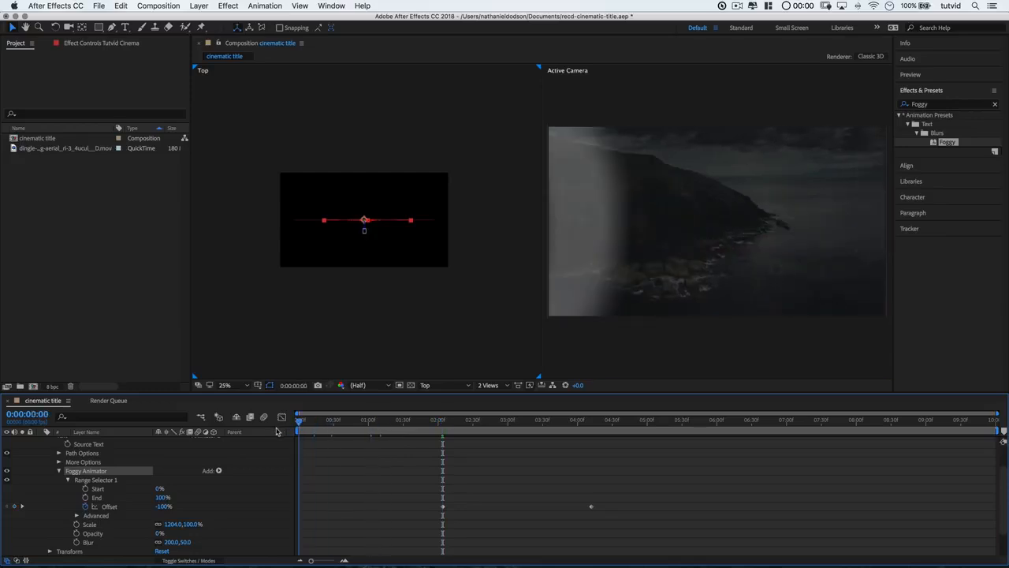
{"action": "scroll", "coordinate": [54, 463], "scroll_direction": "up", "scroll_amount": 3}
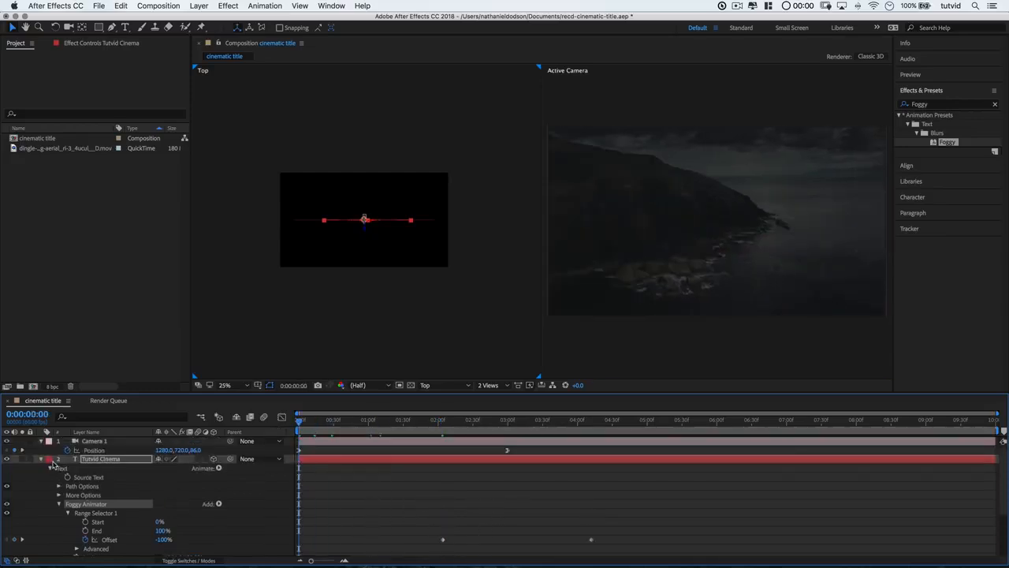
{"action": "left_click", "coordinate": [41, 458]}
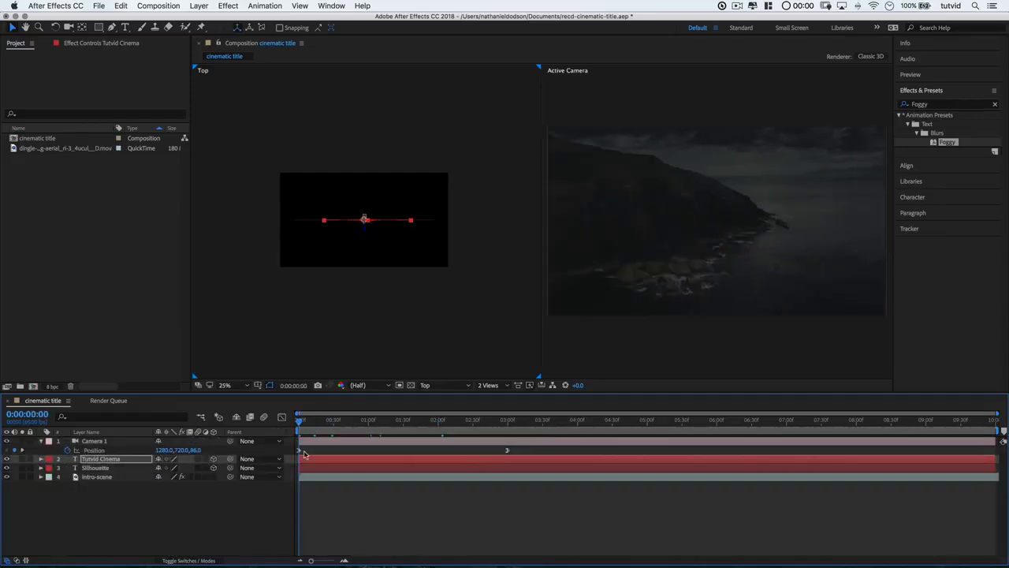
{"action": "left_click", "coordinate": [42, 441]}
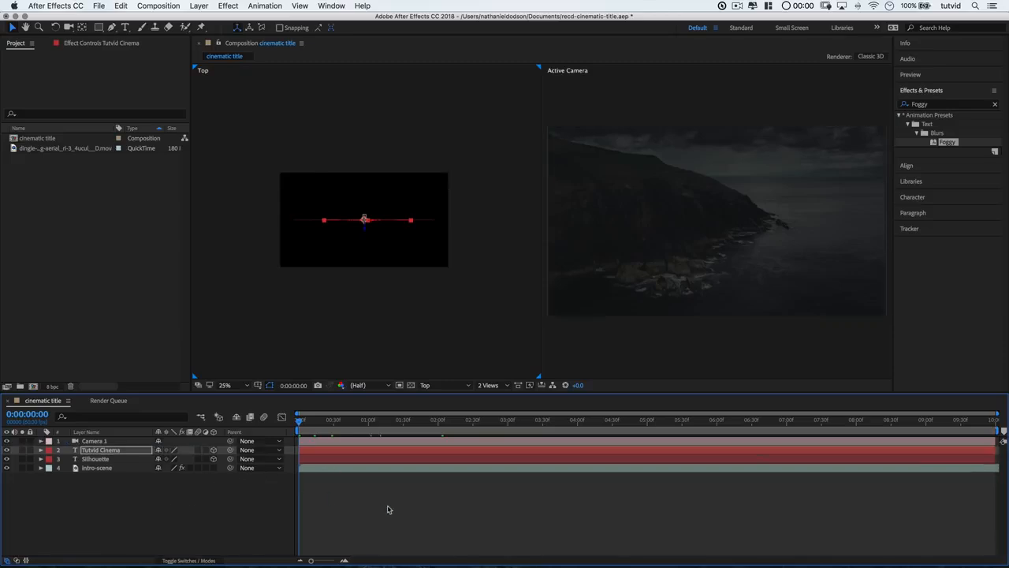
{"action": "key", "text": "space"}
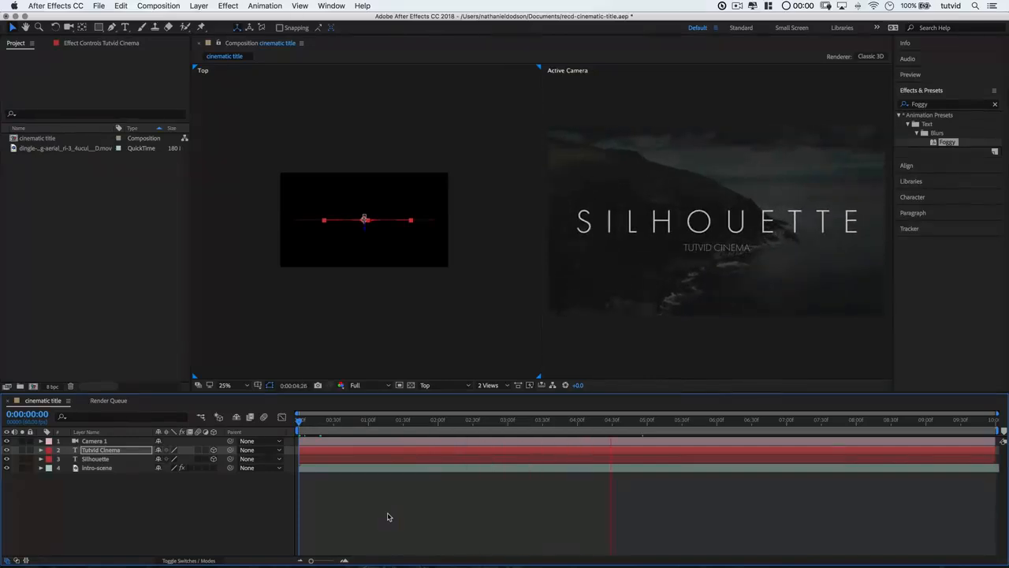
{"action": "key", "text": "space"}
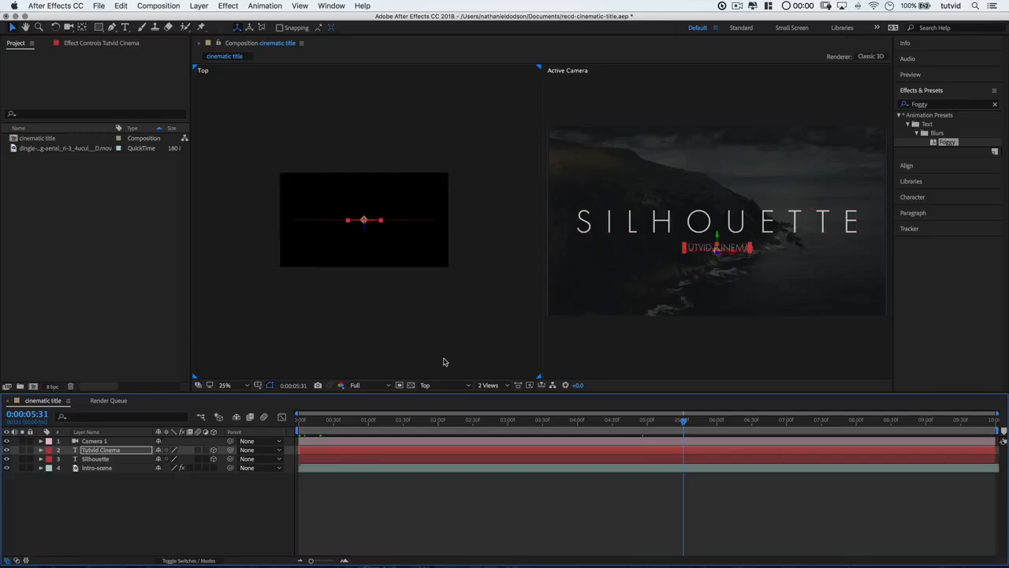
Show the composition in a single view fitted to the viewer and hide the Intro-scene layer
{"action": "left_click", "coordinate": [488, 385]}
{"action": "left_click", "coordinate": [498, 394]}
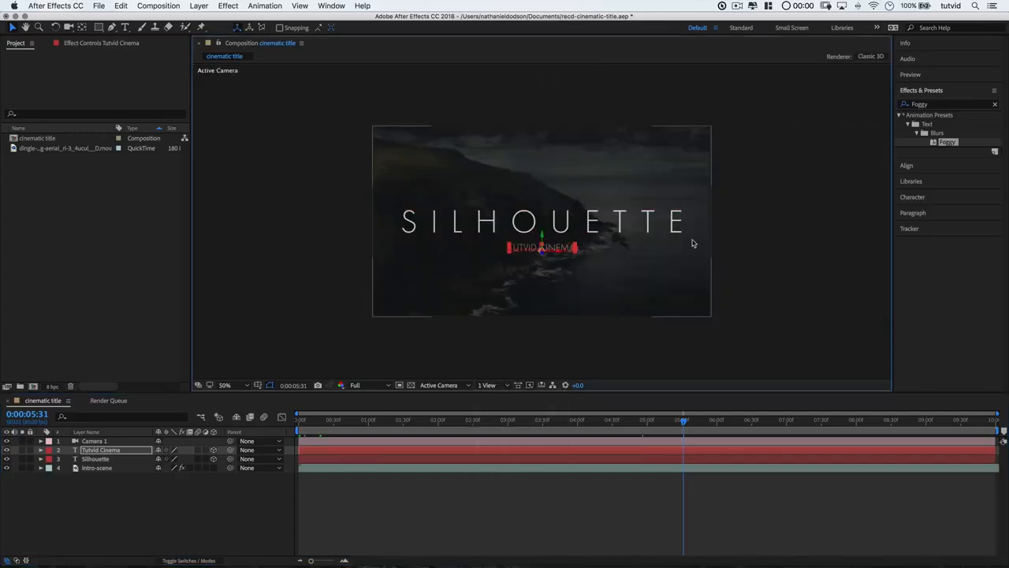
{"action": "left_click", "coordinate": [241, 386]}
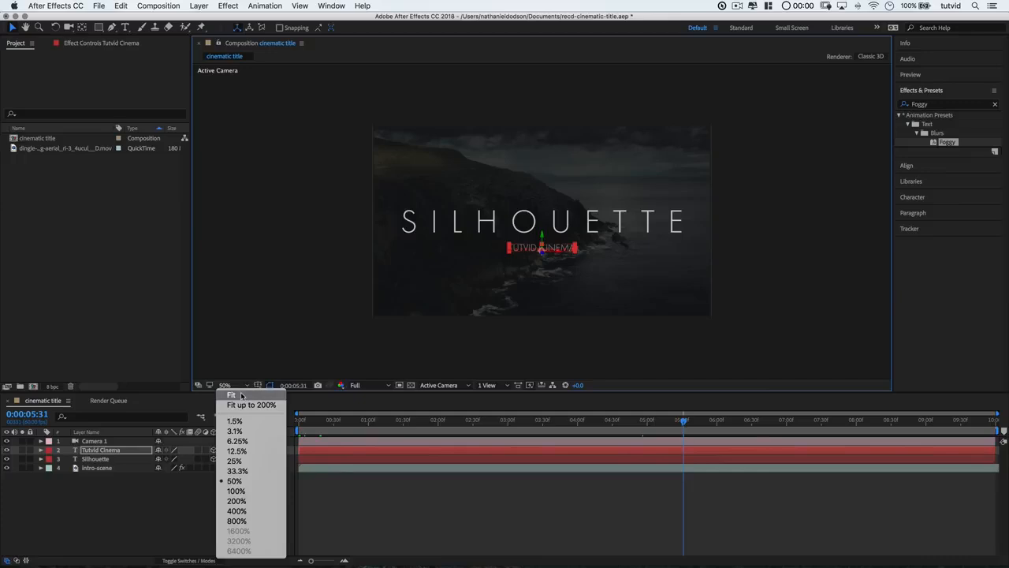
{"action": "left_click", "coordinate": [233, 393]}
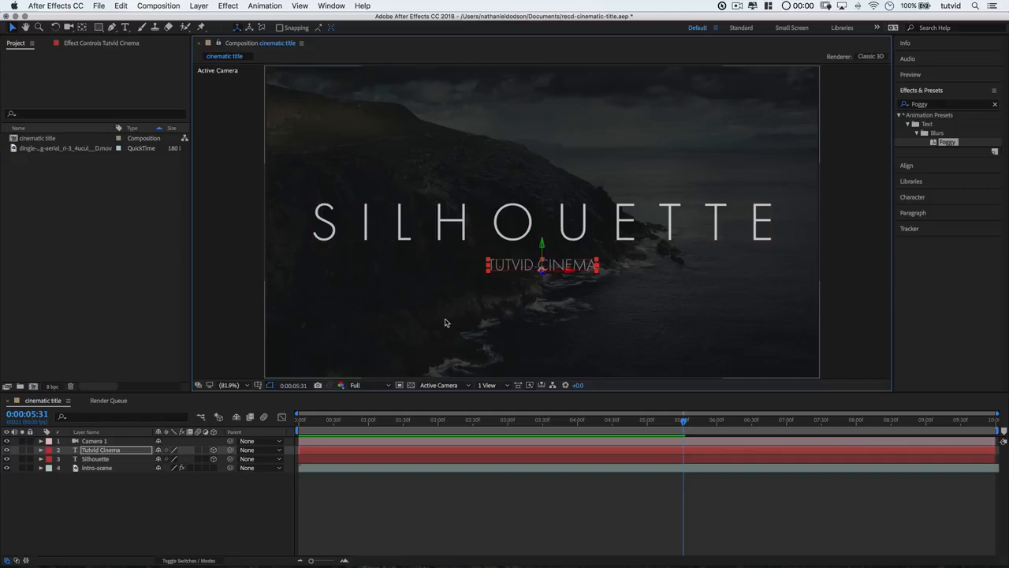
{"action": "left_click", "coordinate": [7, 468]}
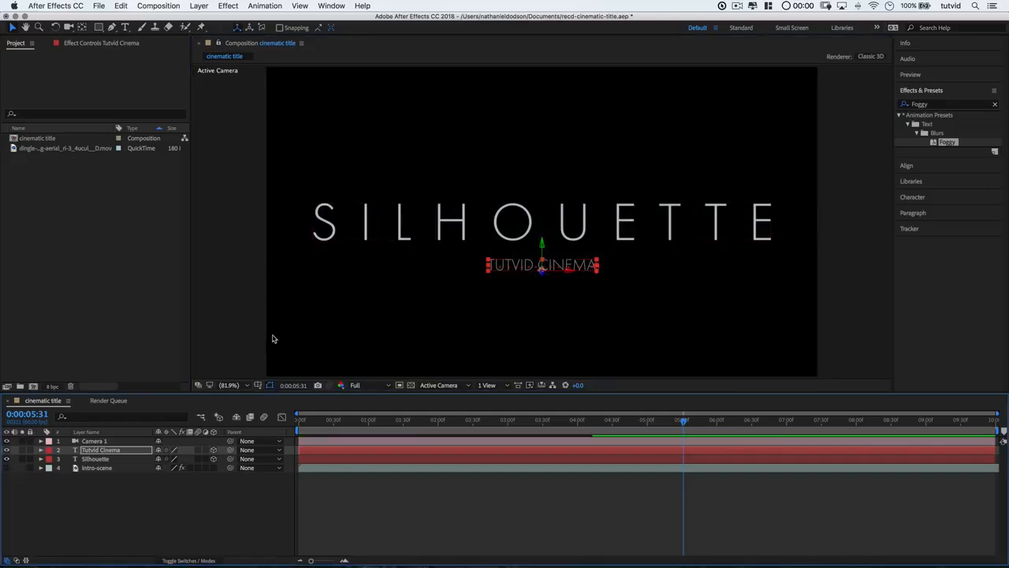
Add the cinematic title composition to the render queue and delete the two older render items from it
{"action": "left_click", "coordinate": [99, 7]}
{"action": "mouse_move", "coordinate": [169, 161]}
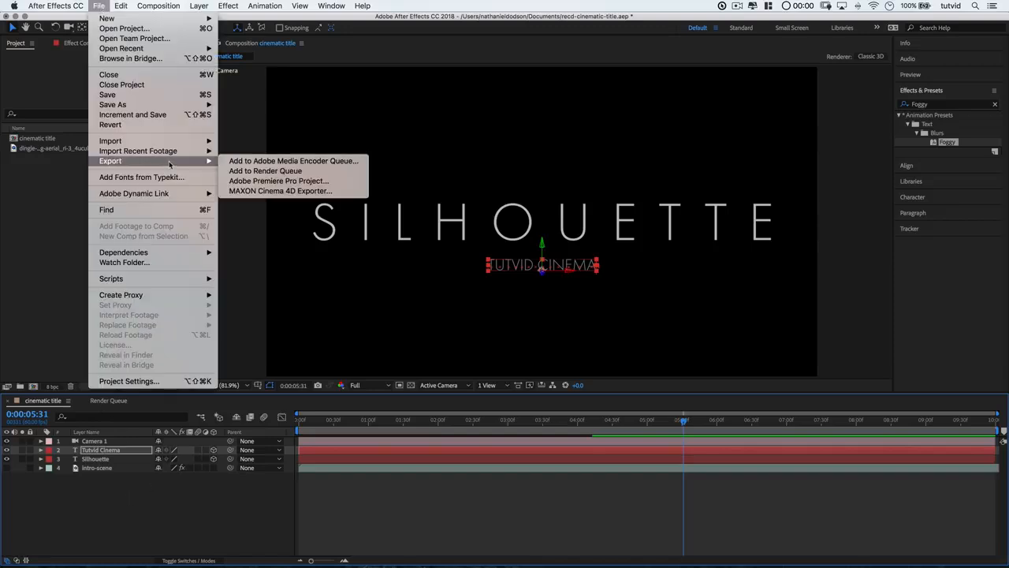
{"action": "left_click", "coordinate": [252, 171]}
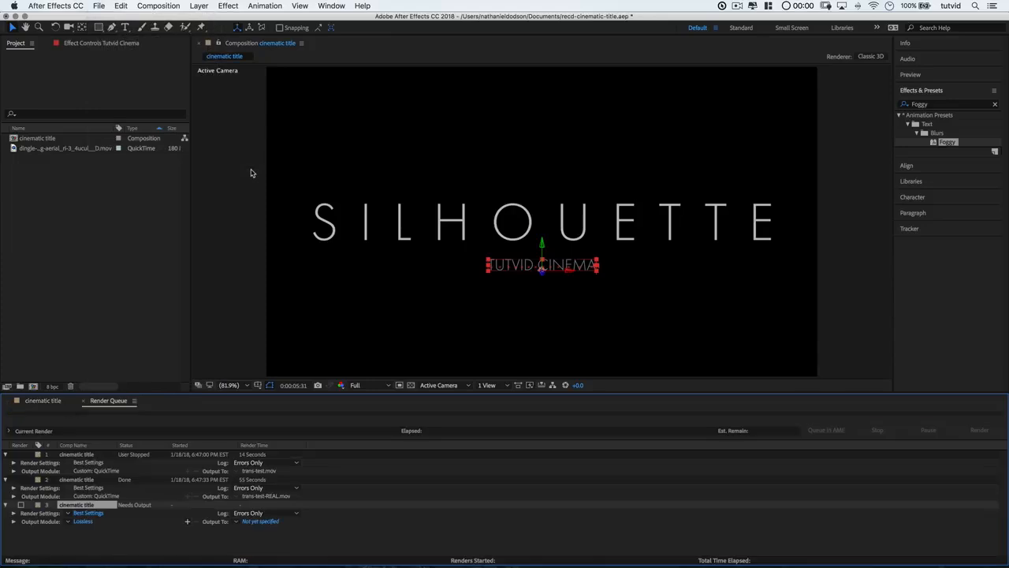
{"action": "left_click", "coordinate": [85, 482]}
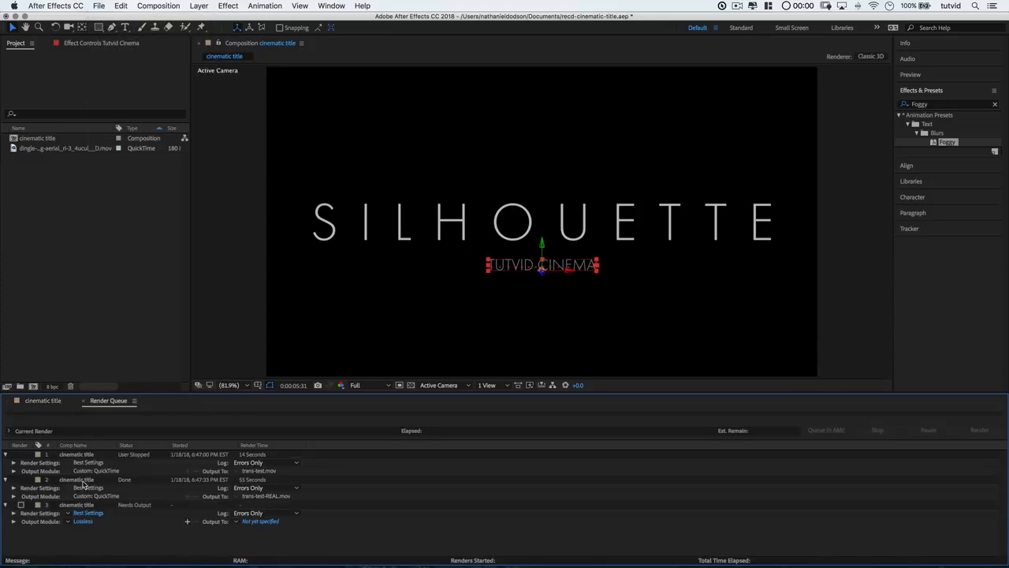
{"action": "key", "text": "Delete"}
{"action": "left_click", "coordinate": [91, 456]}
{"action": "key", "text": "Delete"}
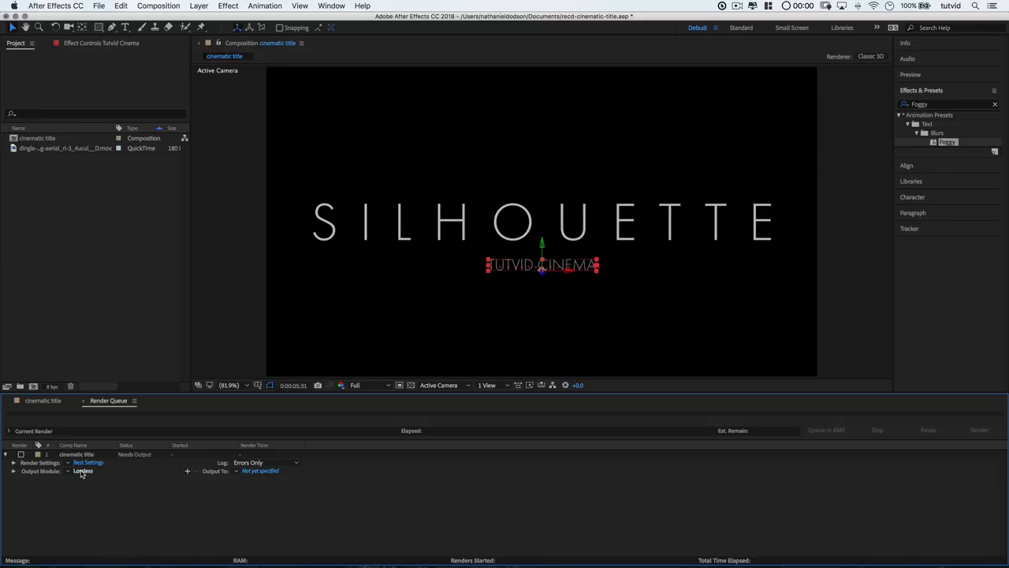
Set the queued render's QuickTime output module to output RGB + Alpha channels
{"action": "left_click", "coordinate": [84, 471]}
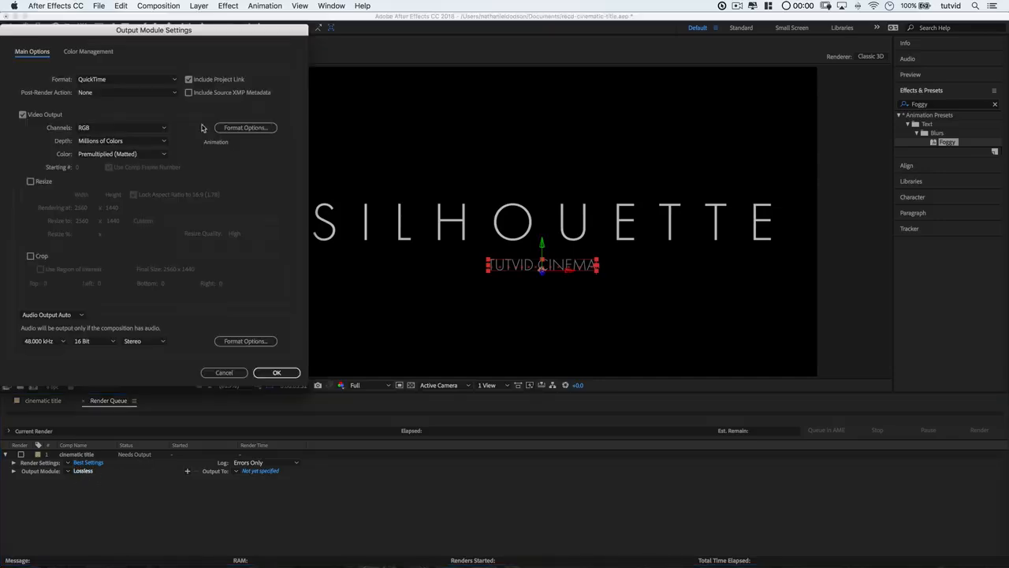
{"action": "left_click", "coordinate": [105, 129]}
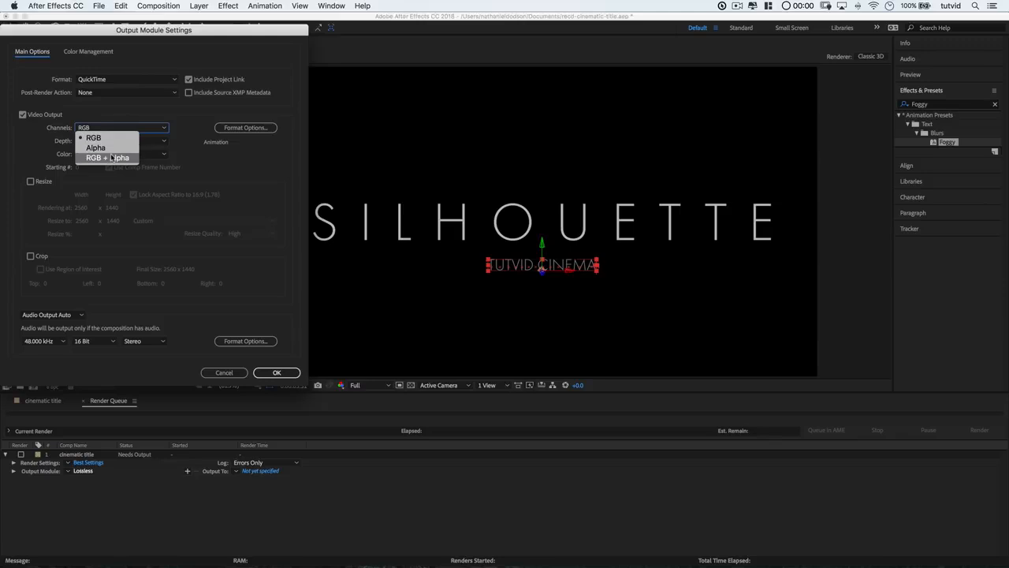
{"action": "left_click", "coordinate": [118, 158]}
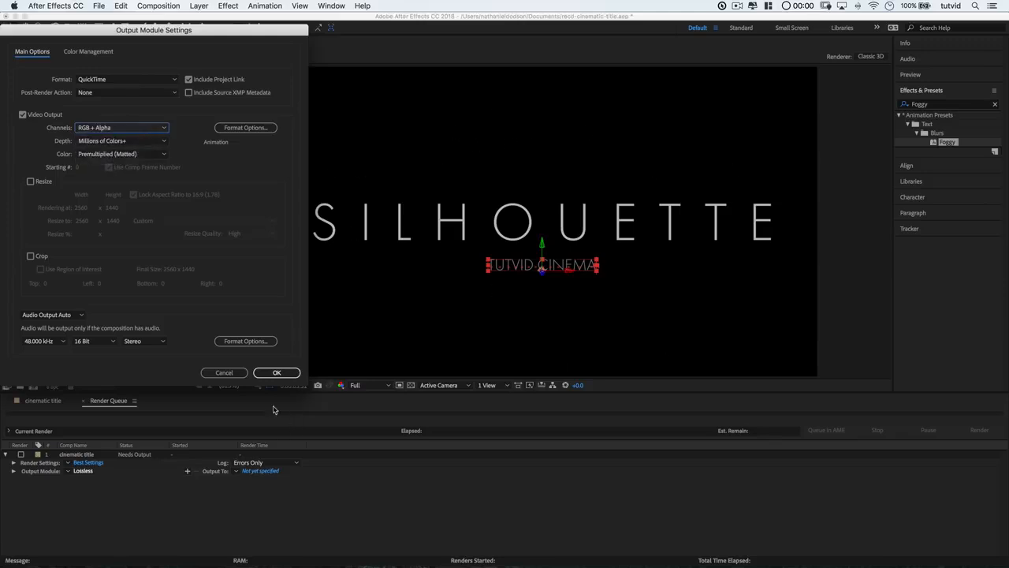
{"action": "left_click", "coordinate": [276, 373]}
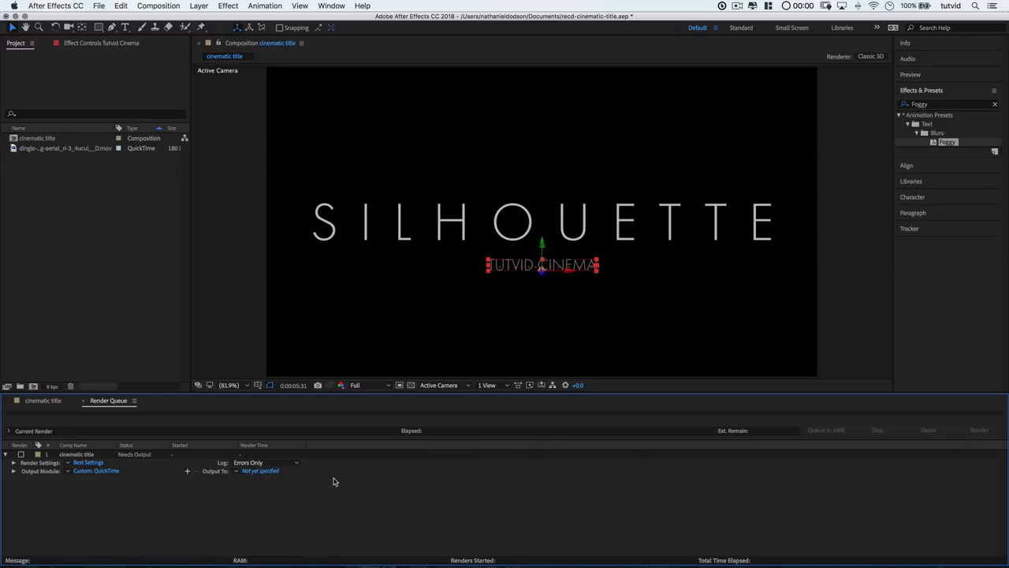
Return to the cinematic title timeline and make the Intro-scene layer visible again
{"action": "left_click", "coordinate": [44, 401]}
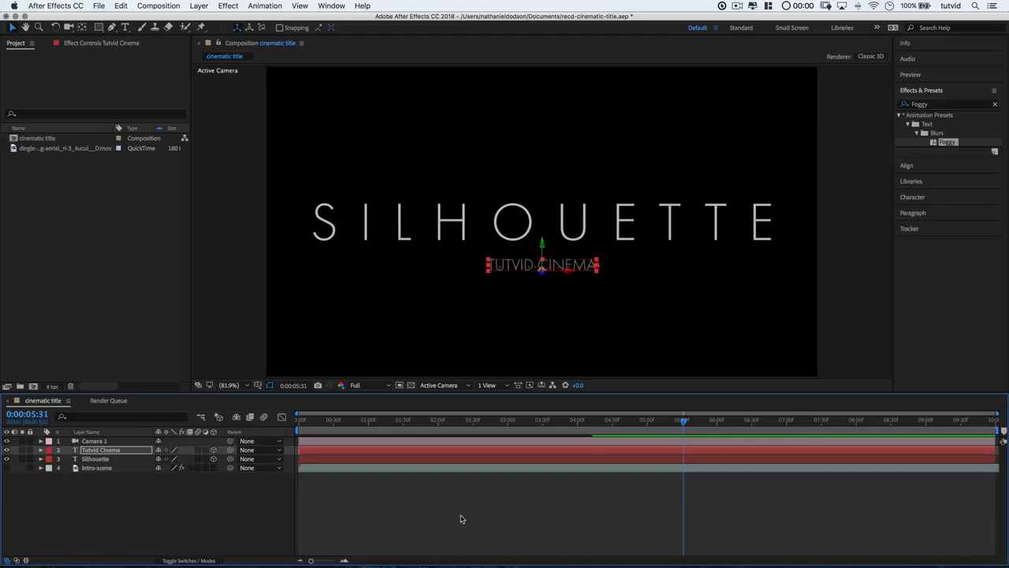
{"action": "left_click", "coordinate": [7, 468]}
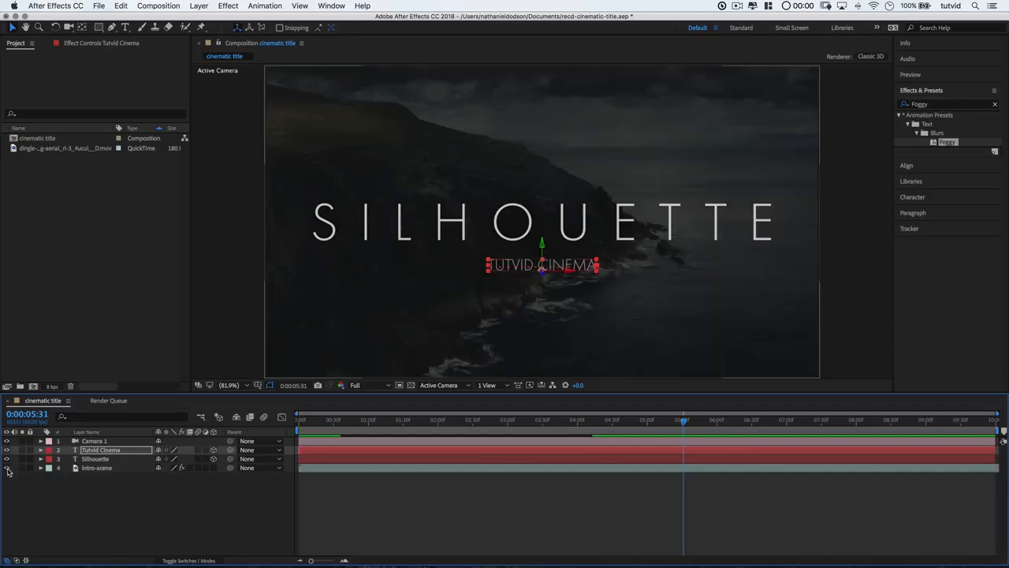